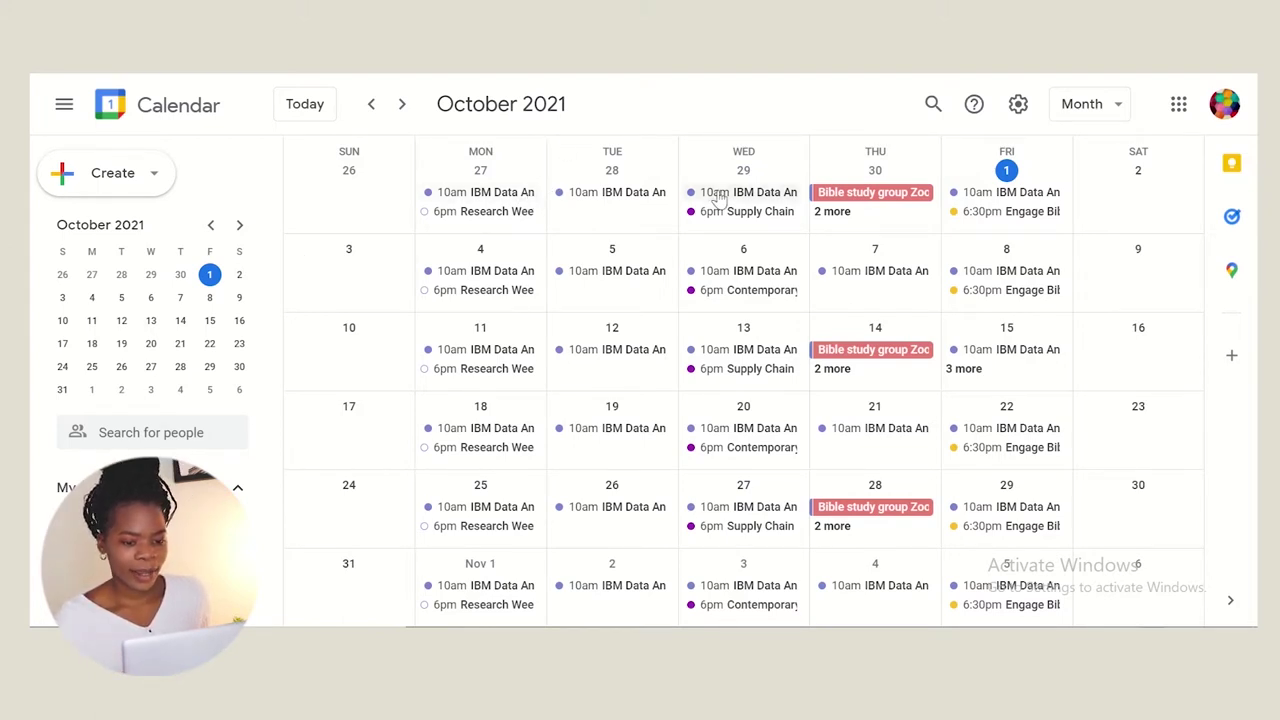
# Step: Zoom the page out and show the week of October 10, 2021 in the calendar's Week view
pyautogui.hotkey('ctrl', '-')
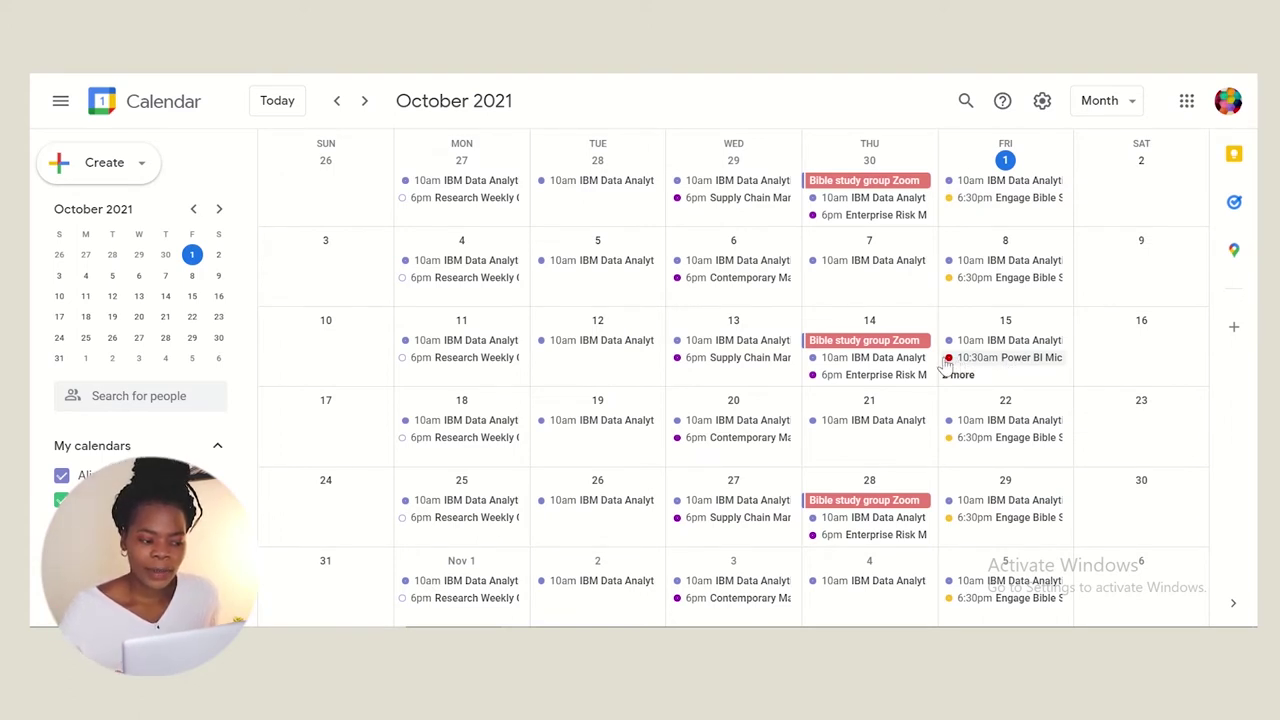
pyautogui.click(325, 320)
pyautogui.click(1114, 101)
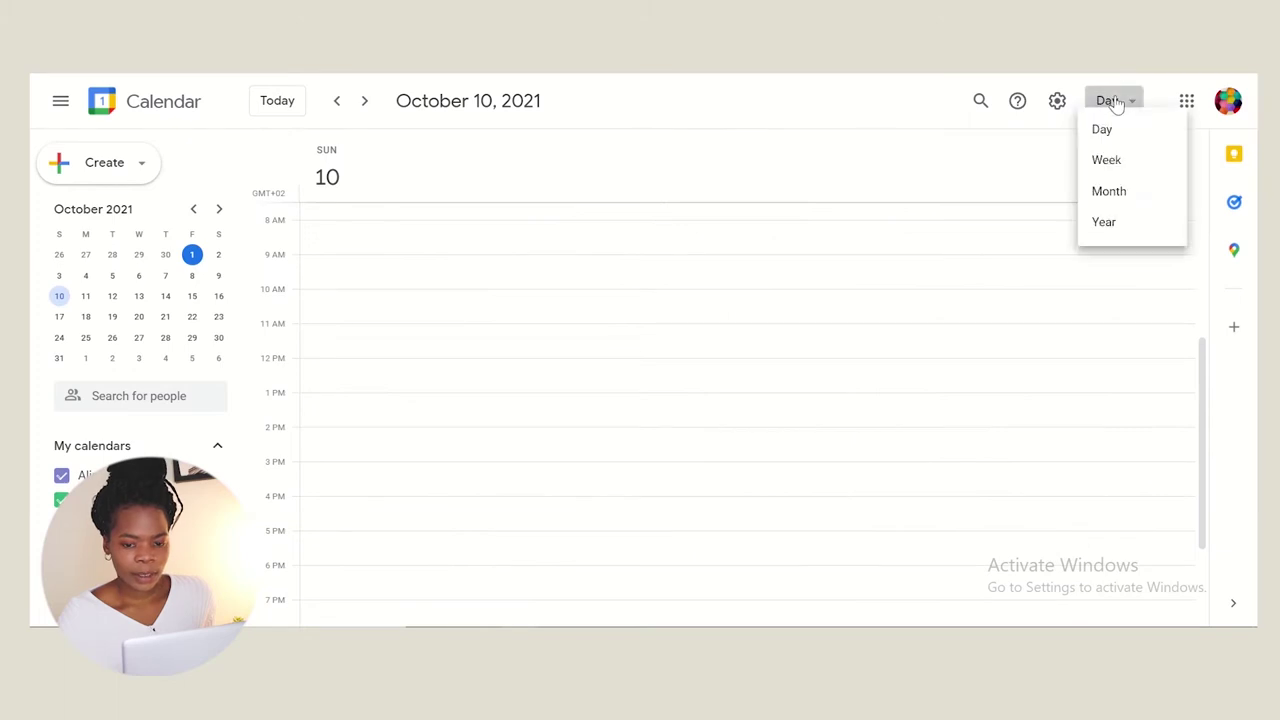
pyautogui.click(1109, 186)
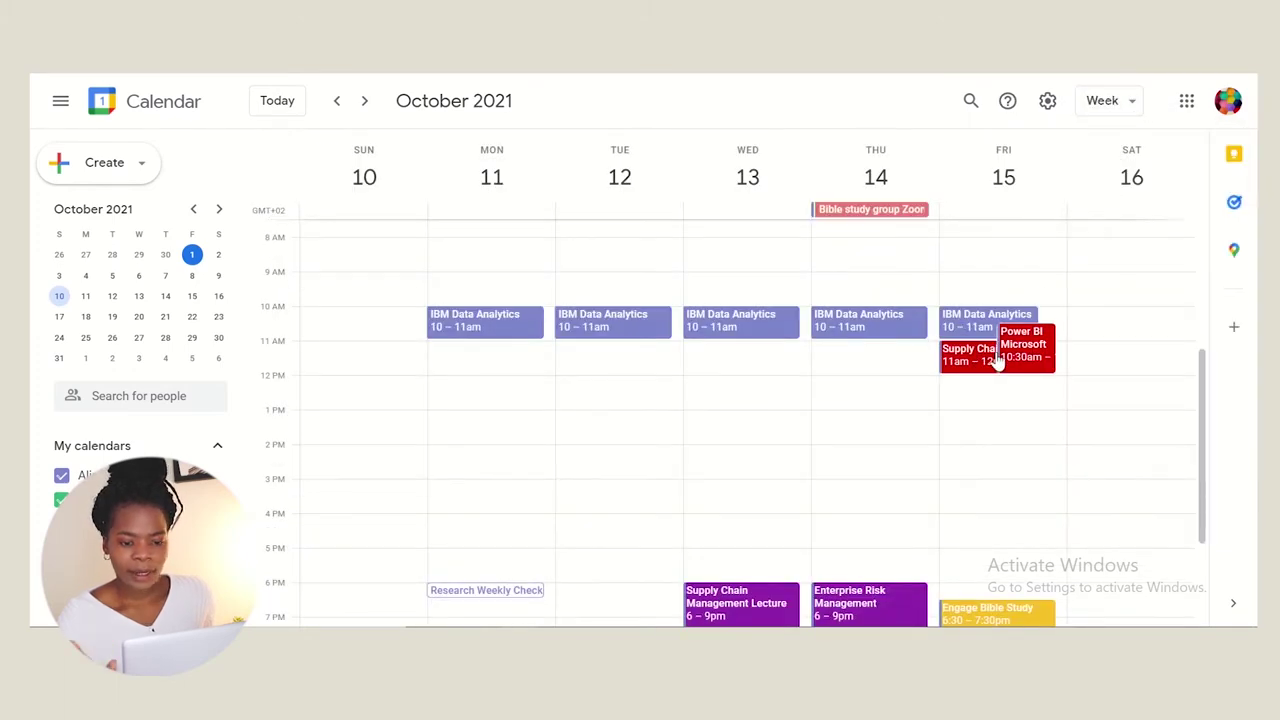
# Step: Look through the hours of the October 10–16 week and return the calendar to Month view
pyautogui.moveTo(1203, 434); pyautogui.dragTo(1205, 557)
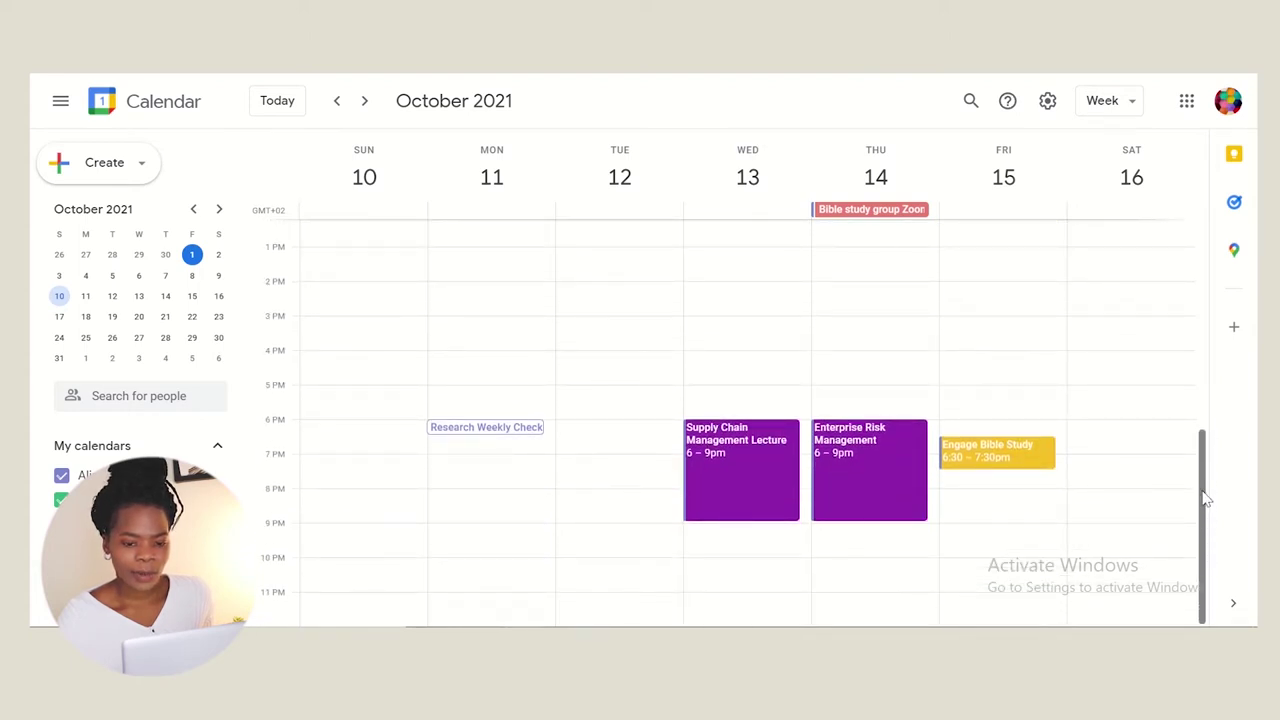
pyautogui.moveTo(1205, 500); pyautogui.dragTo(1218, 215)
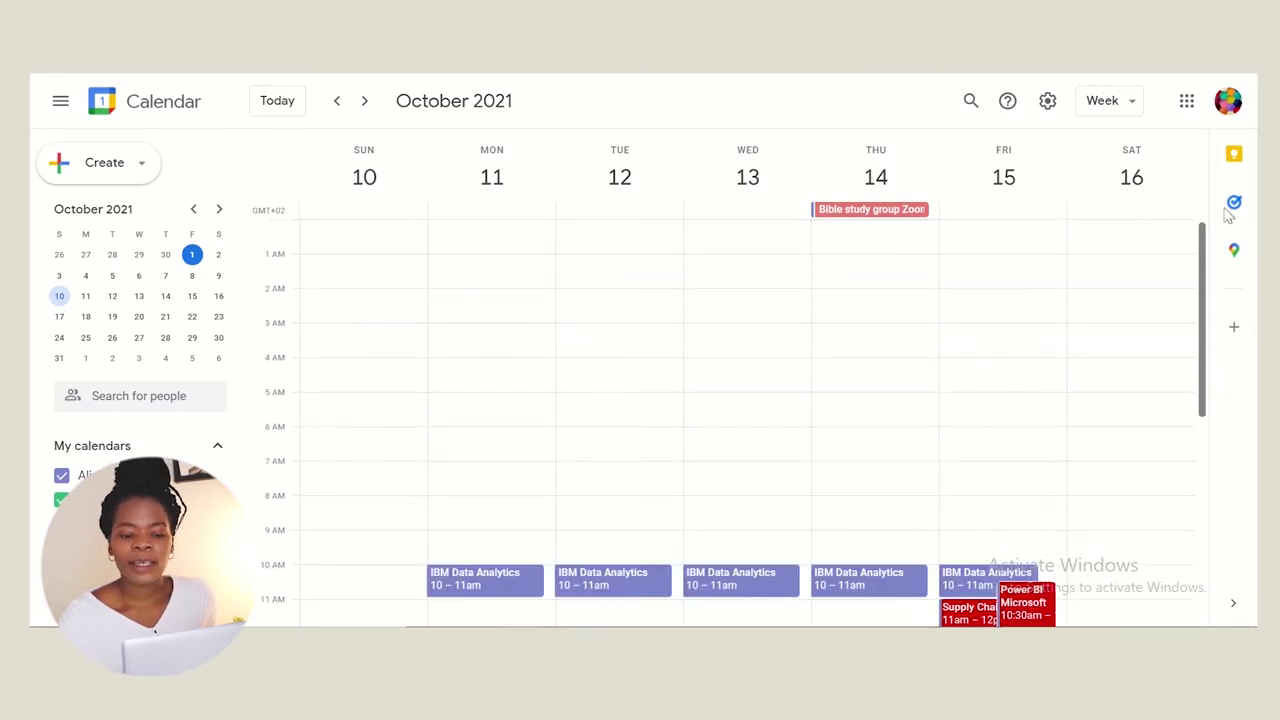
pyautogui.click(1131, 104)
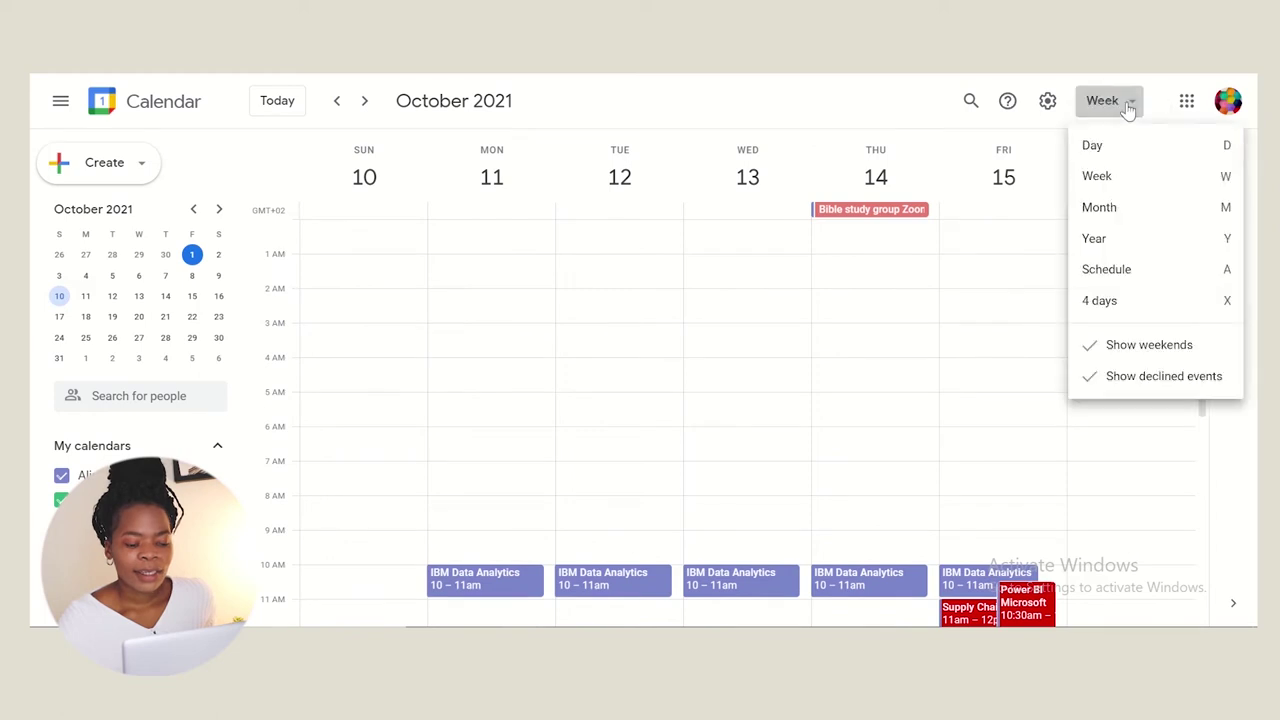
pyautogui.click(1100, 209)
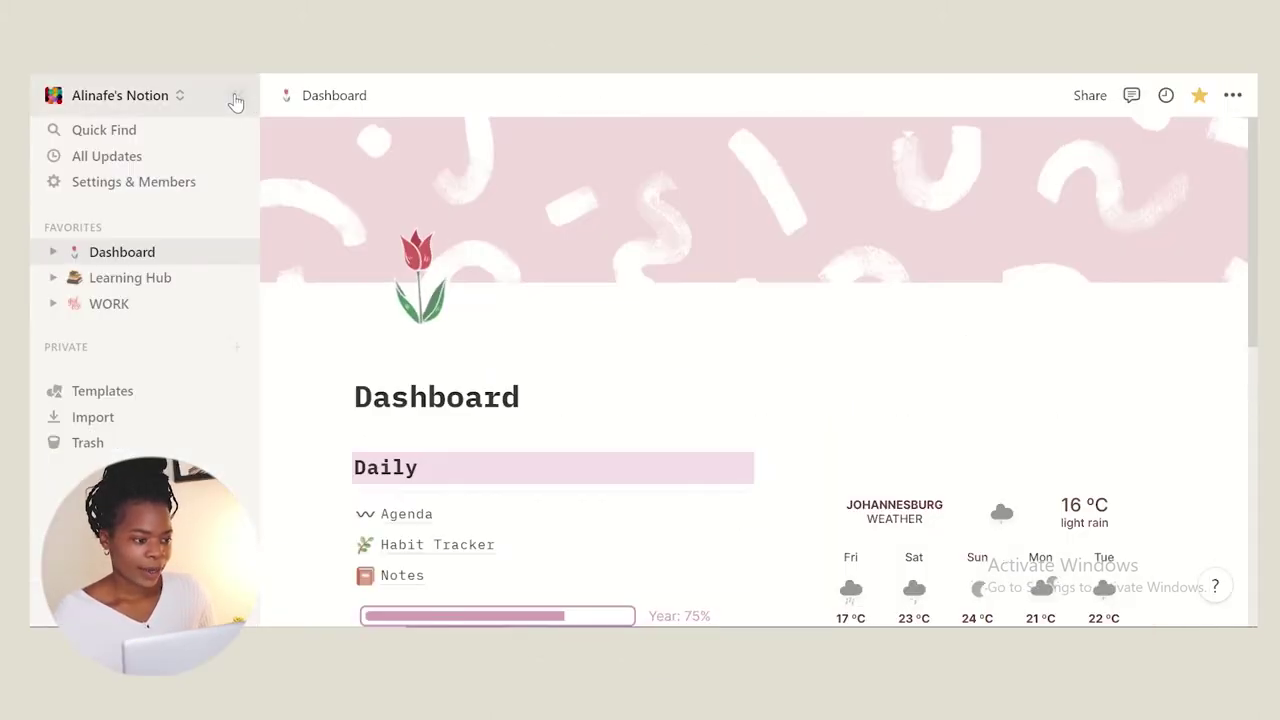
# Step: In Notion, hide the sidebar and look through the Dashboard page down to its Personal and Life sections
pyautogui.click(236, 95)
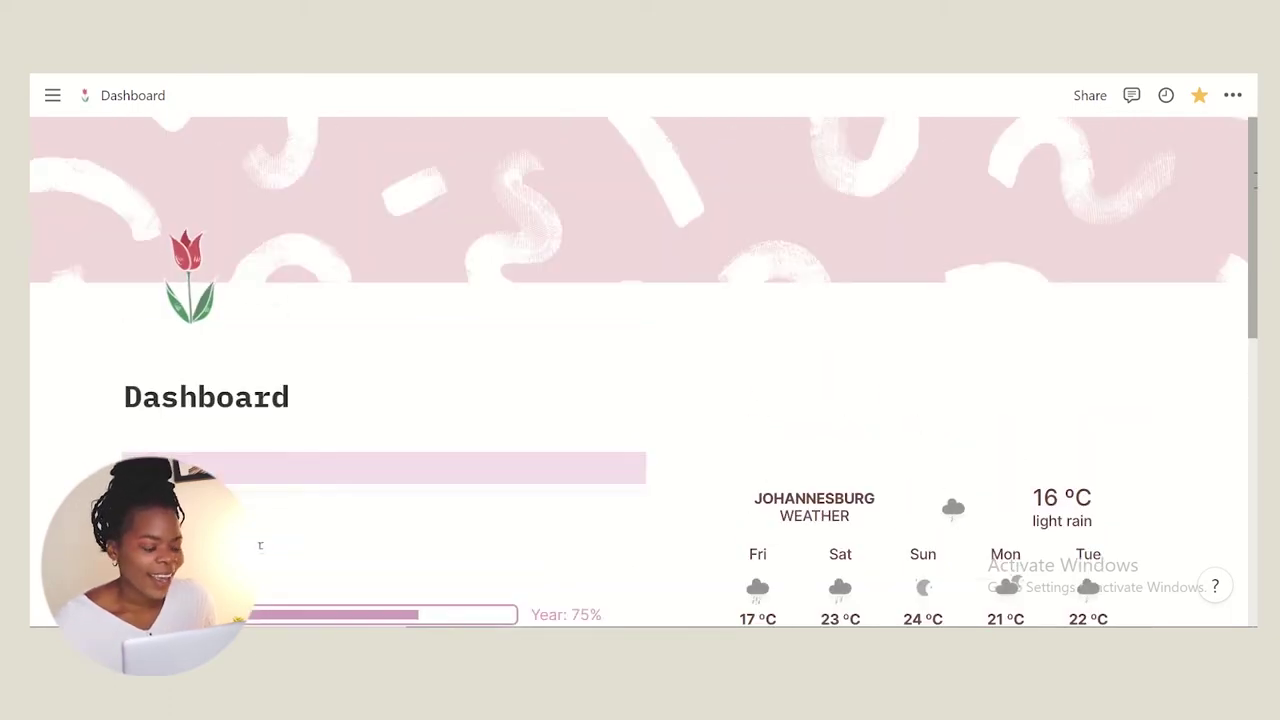
pyautogui.scroll(-3, 260, 545)
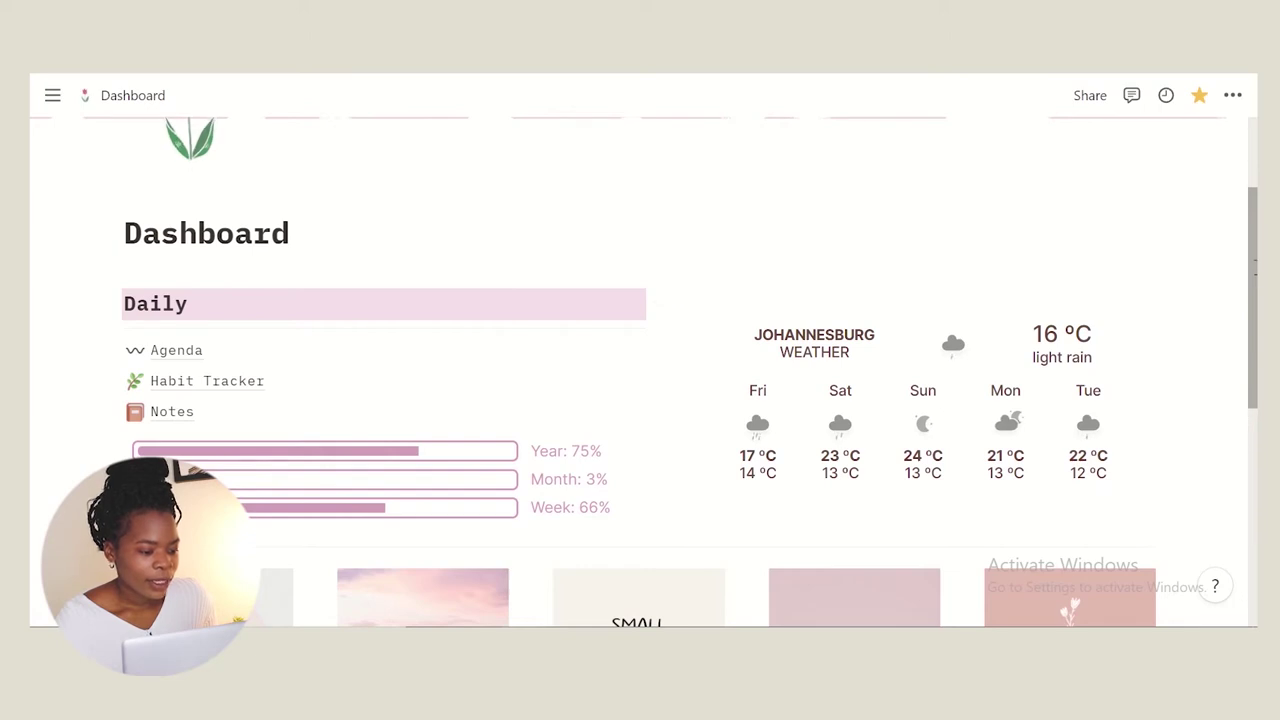
pyautogui.scroll(-1, 414, 314)
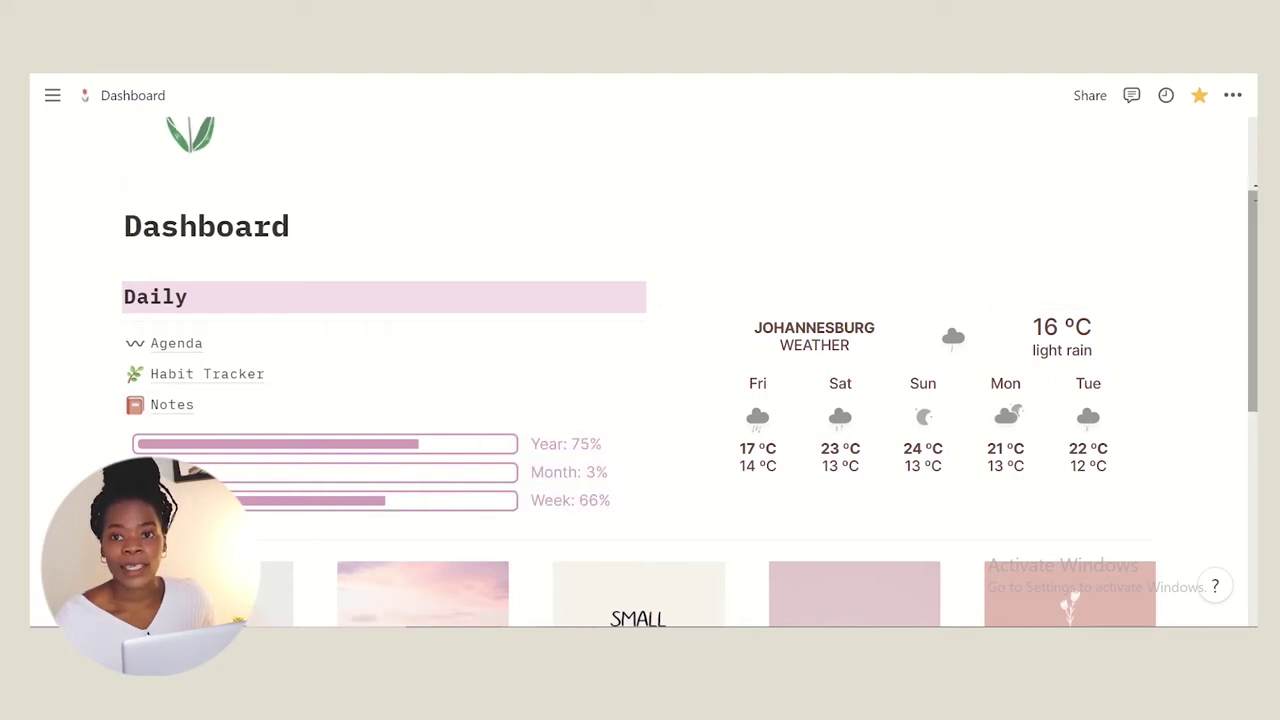
pyautogui.scroll(-1, 830, 320)
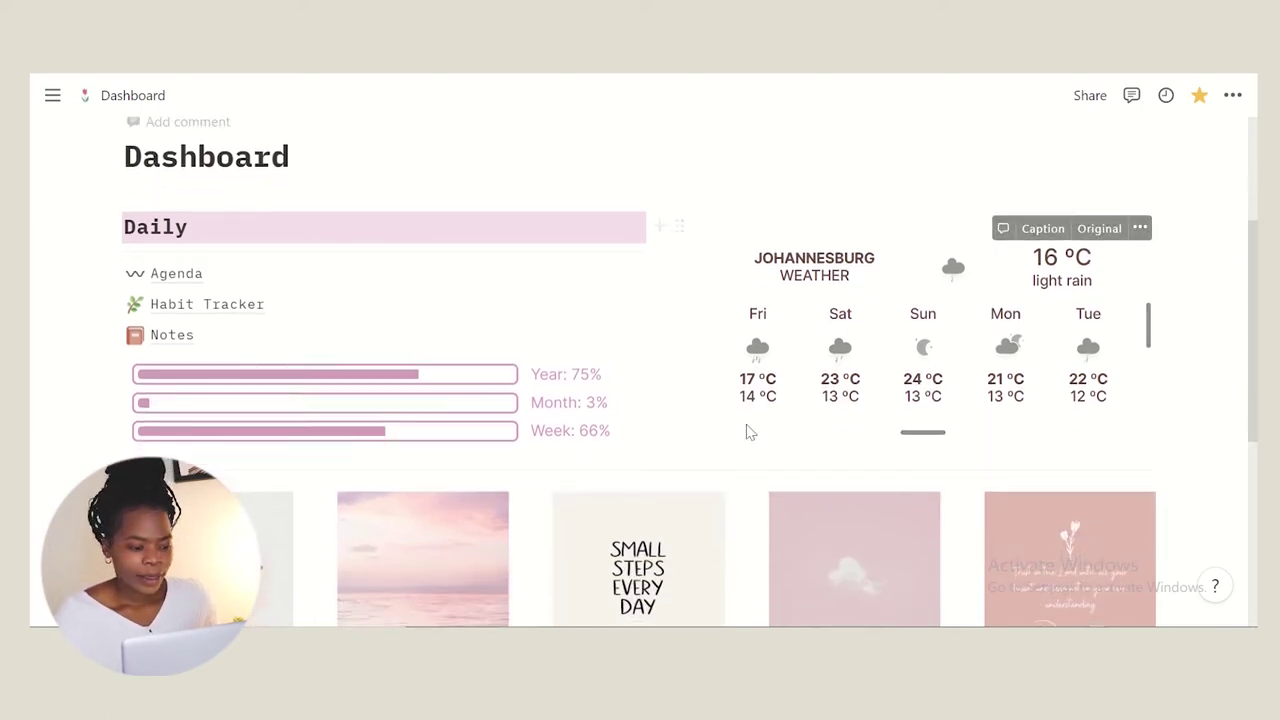
pyautogui.scroll(-3, 337, 408)
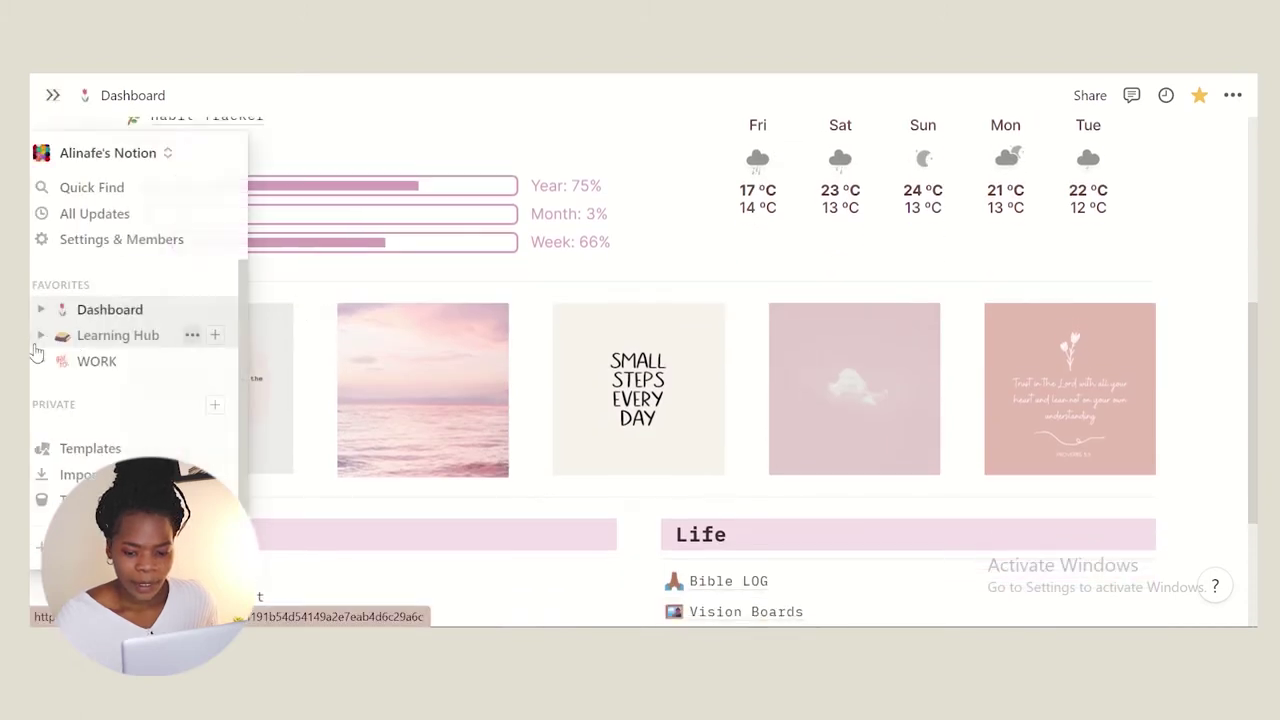
pyautogui.scroll(-2, 381, 510)
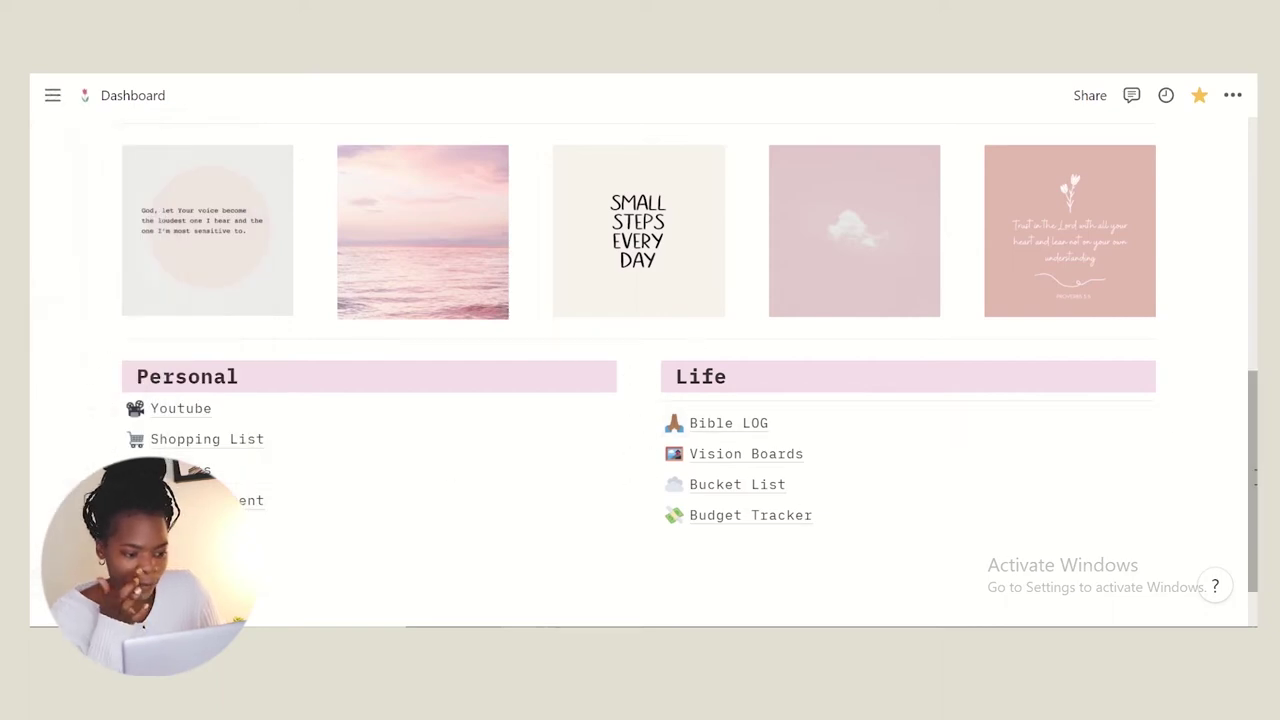
# Step: Open the Agenda page from the Daily section and examine its Week 38 to-do lists and planning sections
pyautogui.scroll(3, 690, 400)
pyautogui.scroll(2, 177, 363)
pyautogui.click(177, 363)
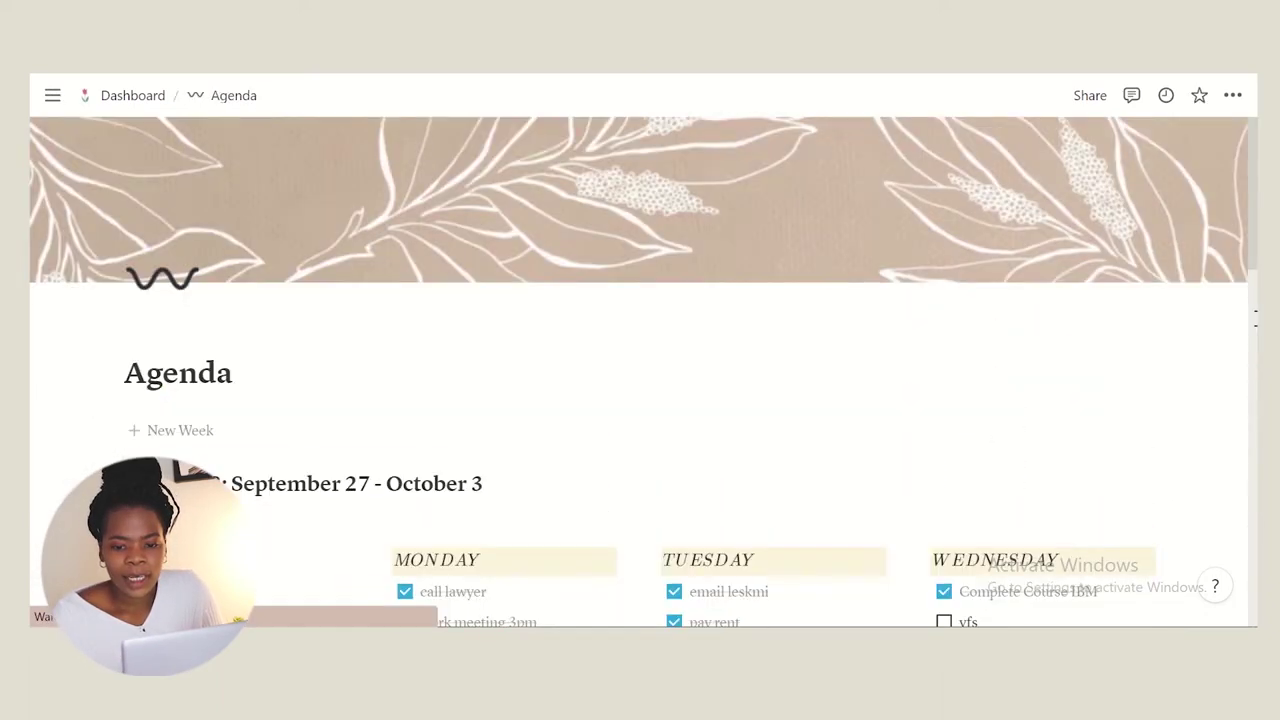
pyautogui.scroll(-3, 643, 372)
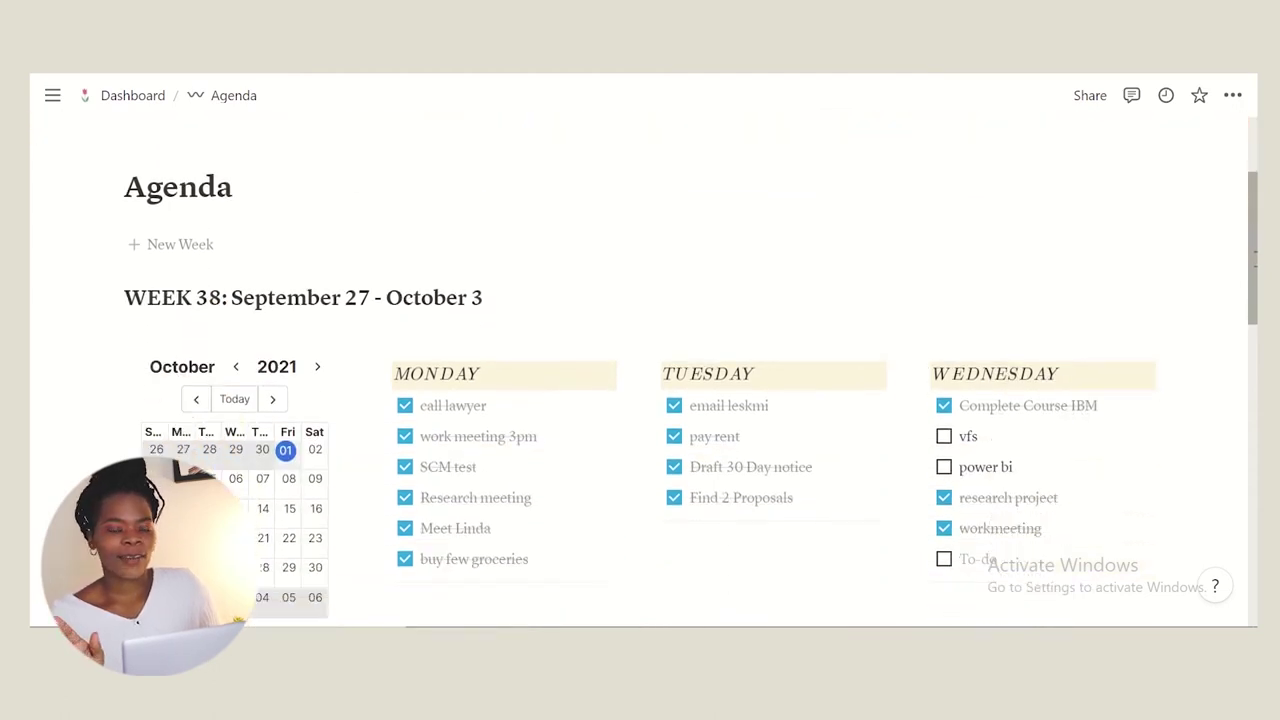
pyautogui.scroll(-1, 690, 400)
pyautogui.scroll(4, 690, 400)
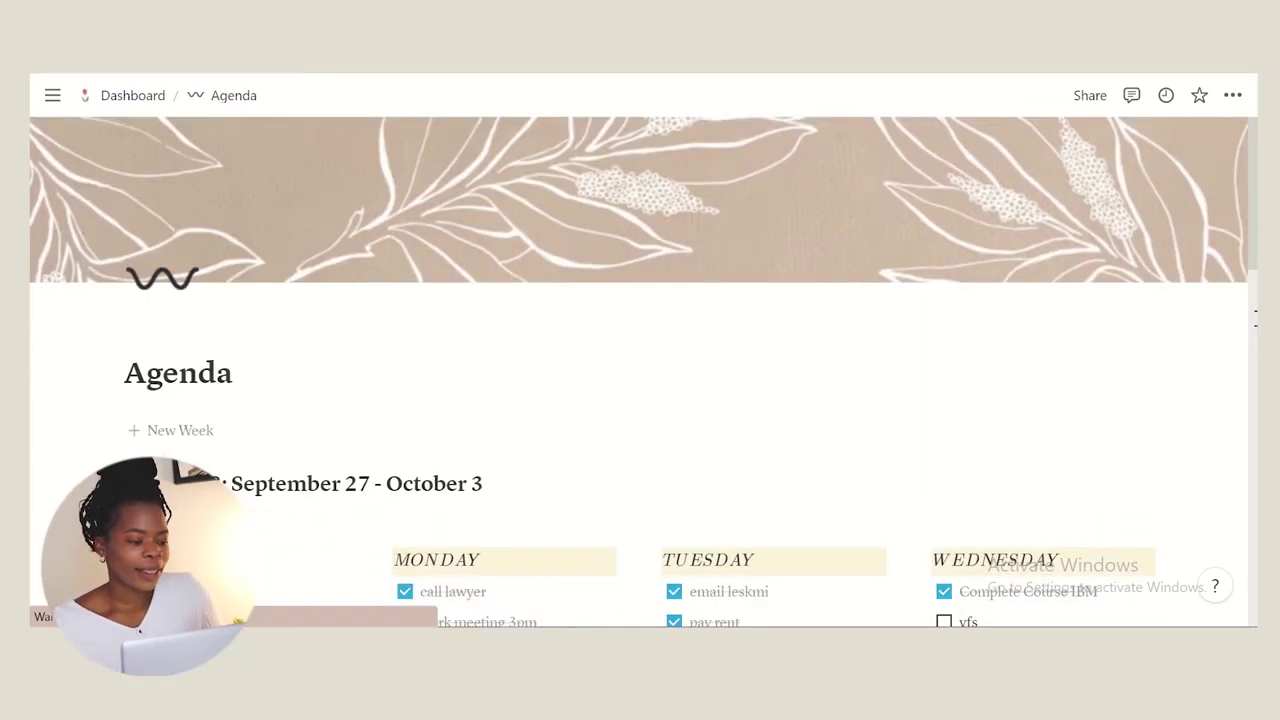
pyautogui.scroll(-4, 690, 386)
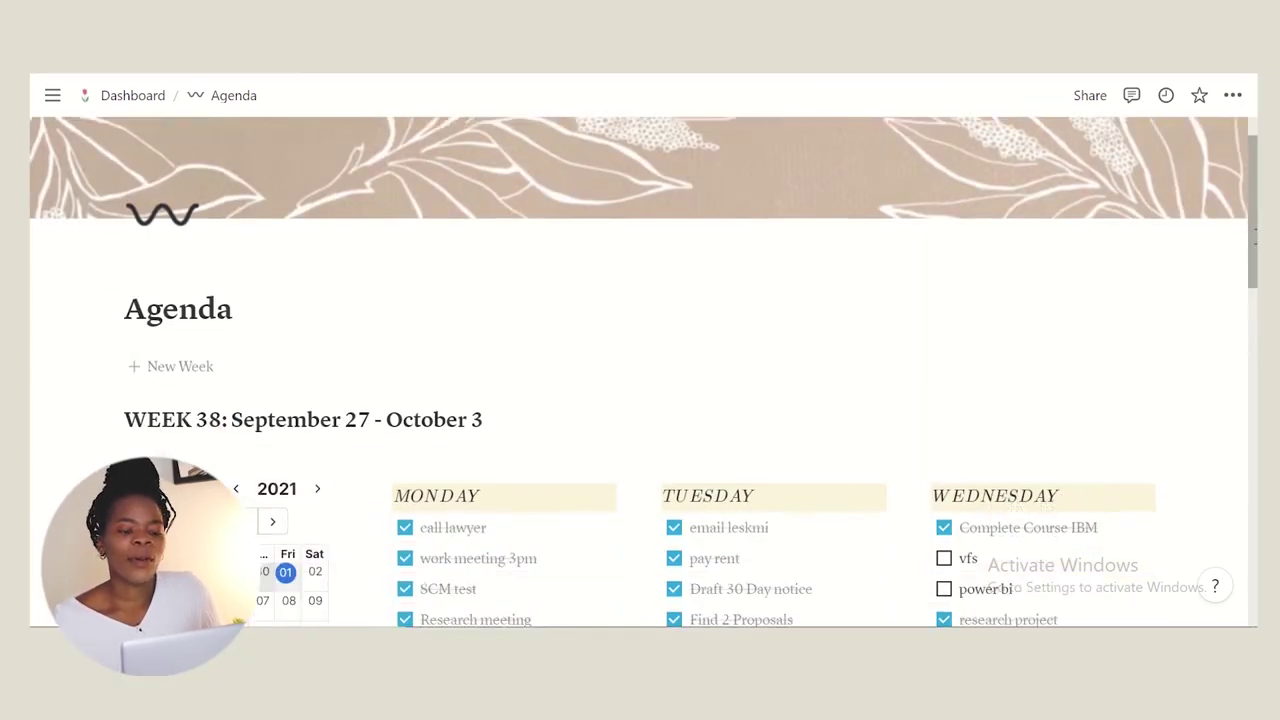
pyautogui.scroll(-2, 690, 386)
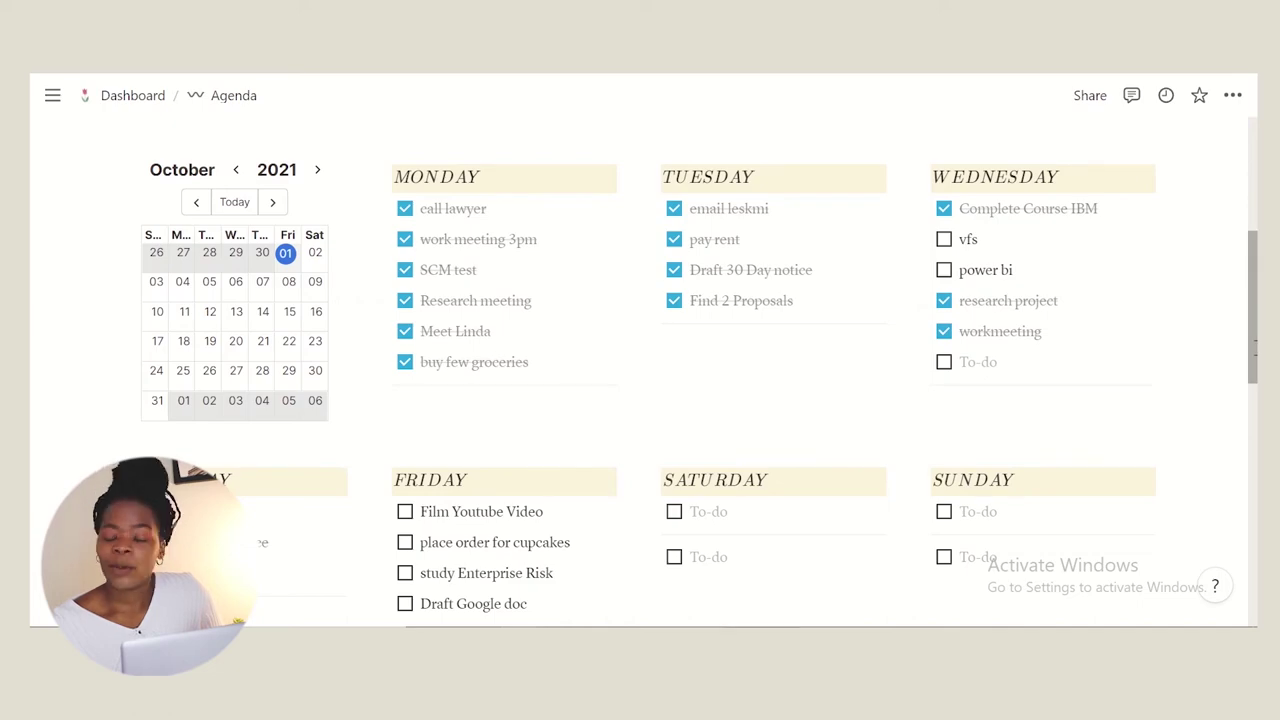
pyautogui.scroll(-10, 900, 240)
pyautogui.scroll(2, 640, 400)
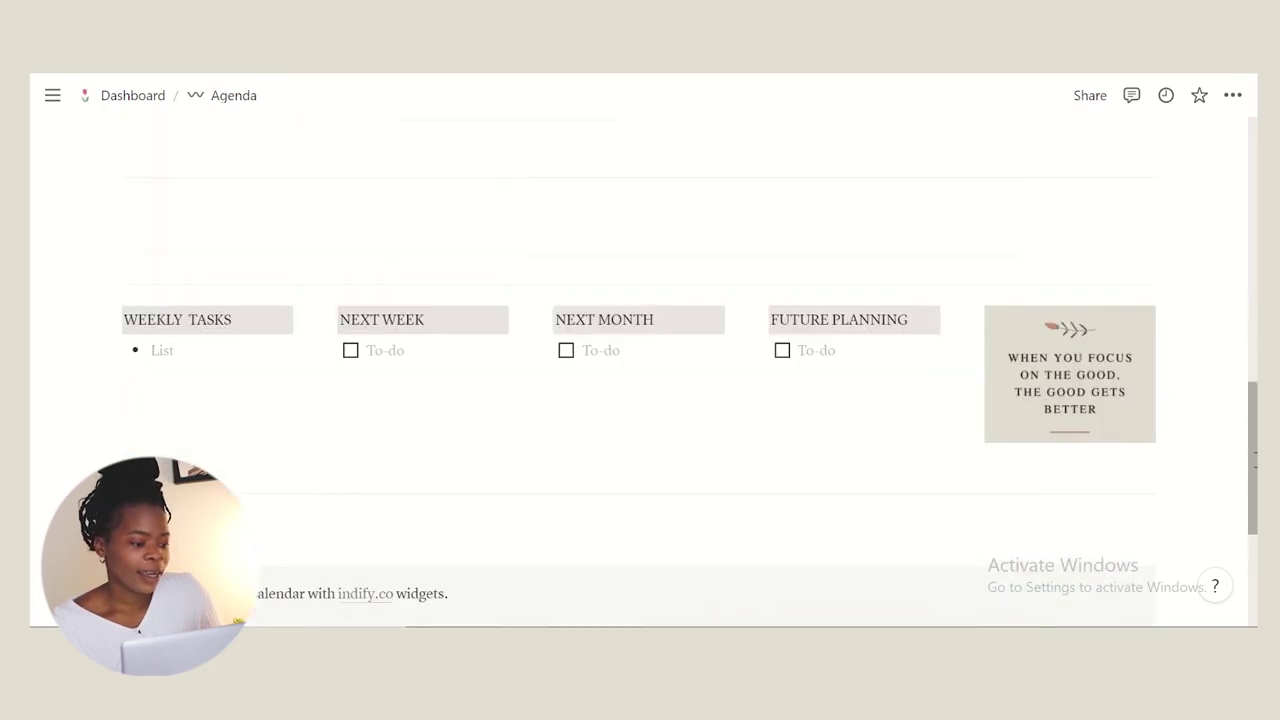
# Step: View the Archive page of old weekly agendas from the end of the Agenda and return to the Dashboard
pyautogui.scroll(-3, 589, 188)
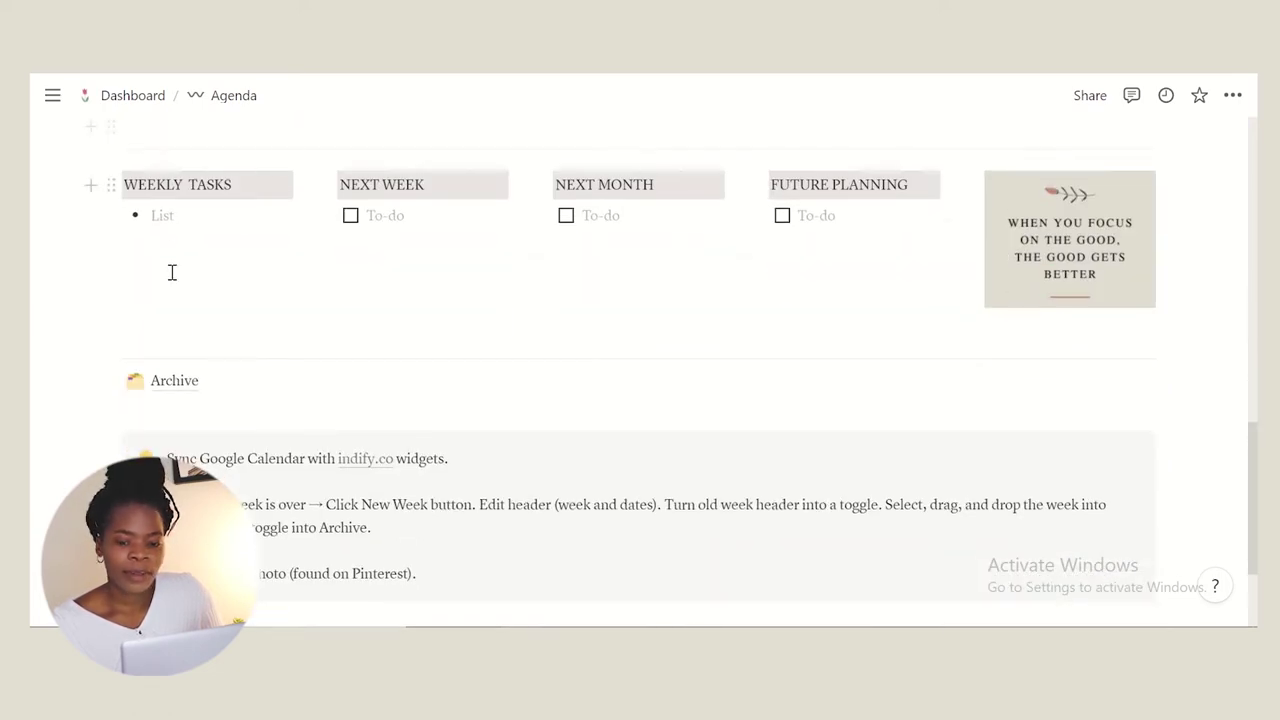
pyautogui.click(173, 381)
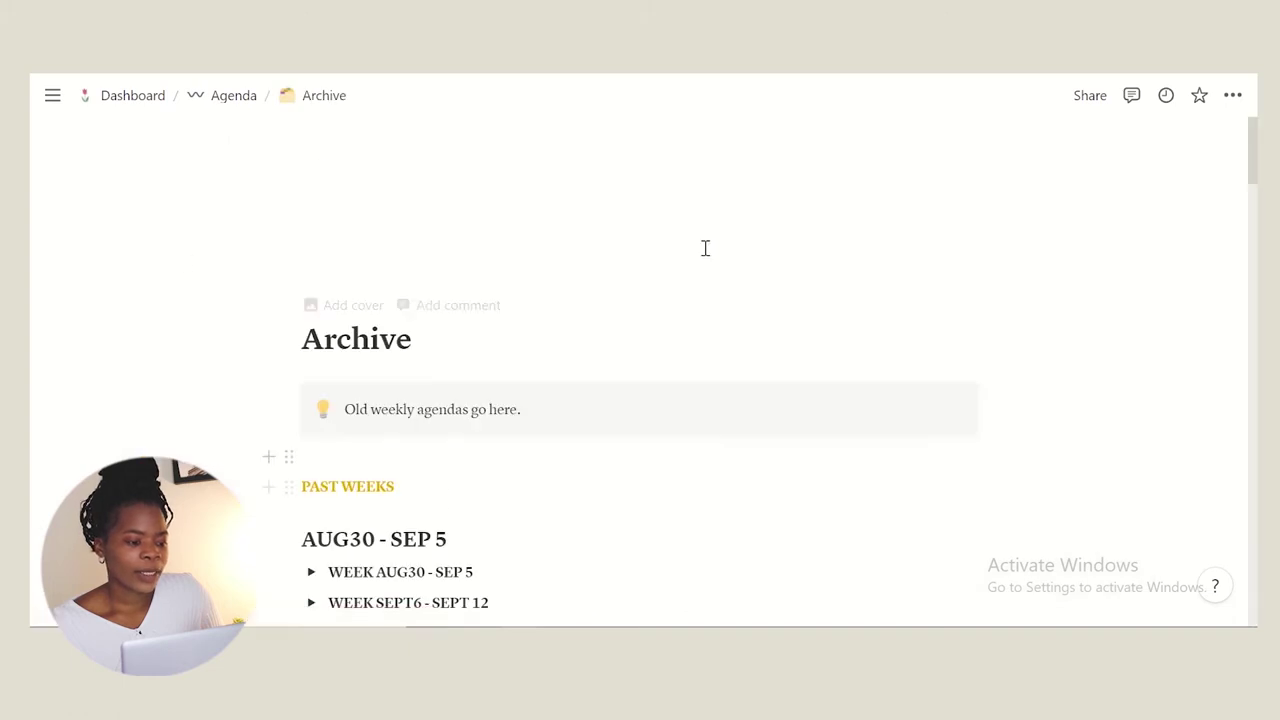
pyautogui.click(133, 95)
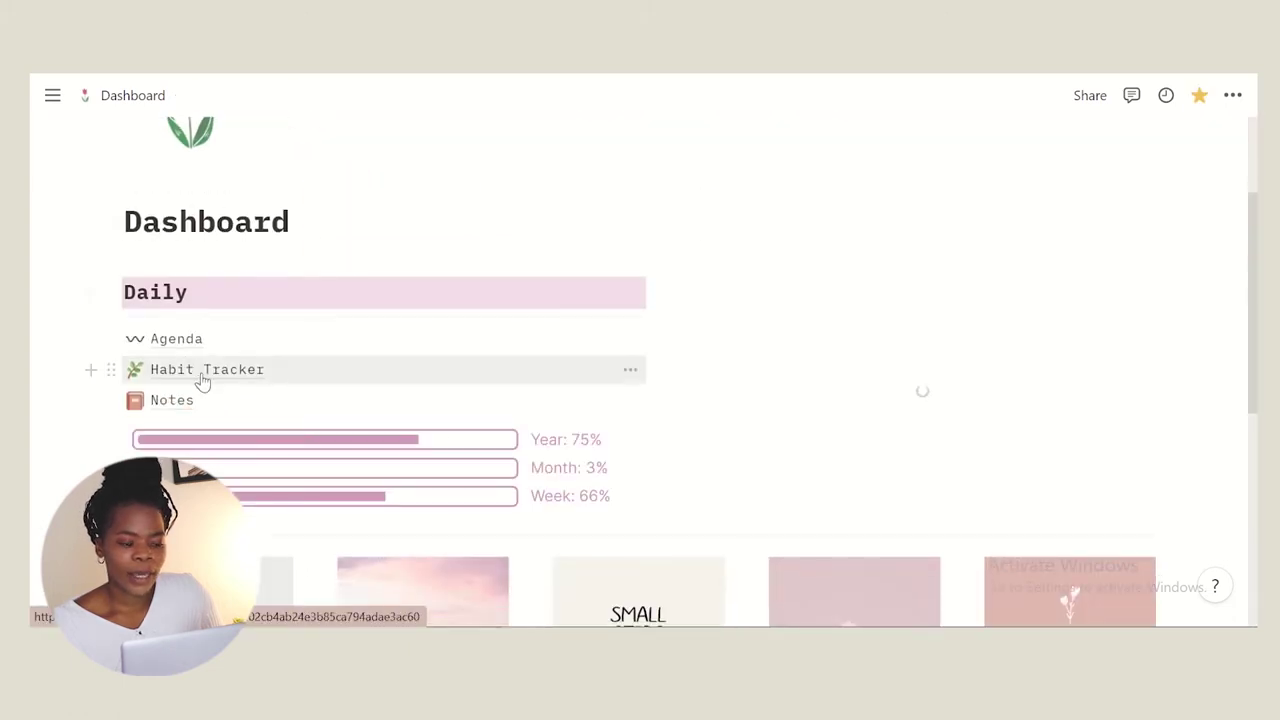
# Step: Open the Habit Tracker page and examine the habit columns and early-month entries of the September table
pyautogui.click(204, 379)
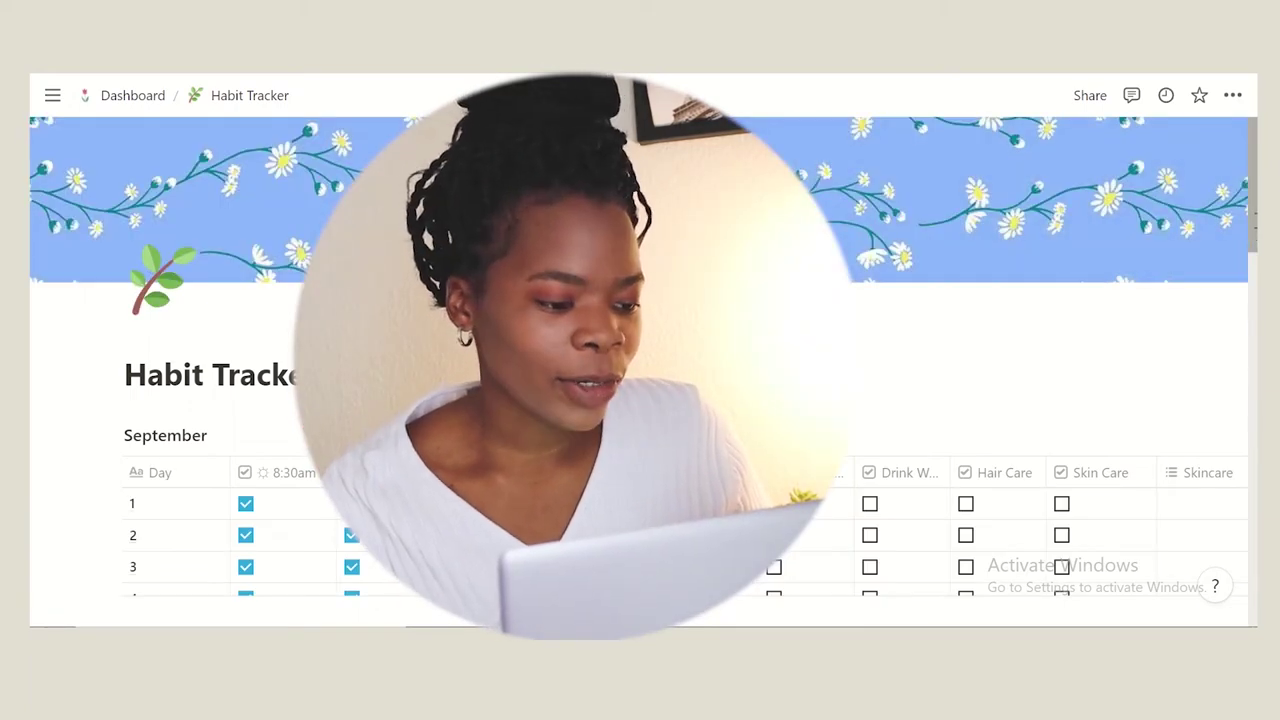
pyautogui.scroll(-3, 640, 400)
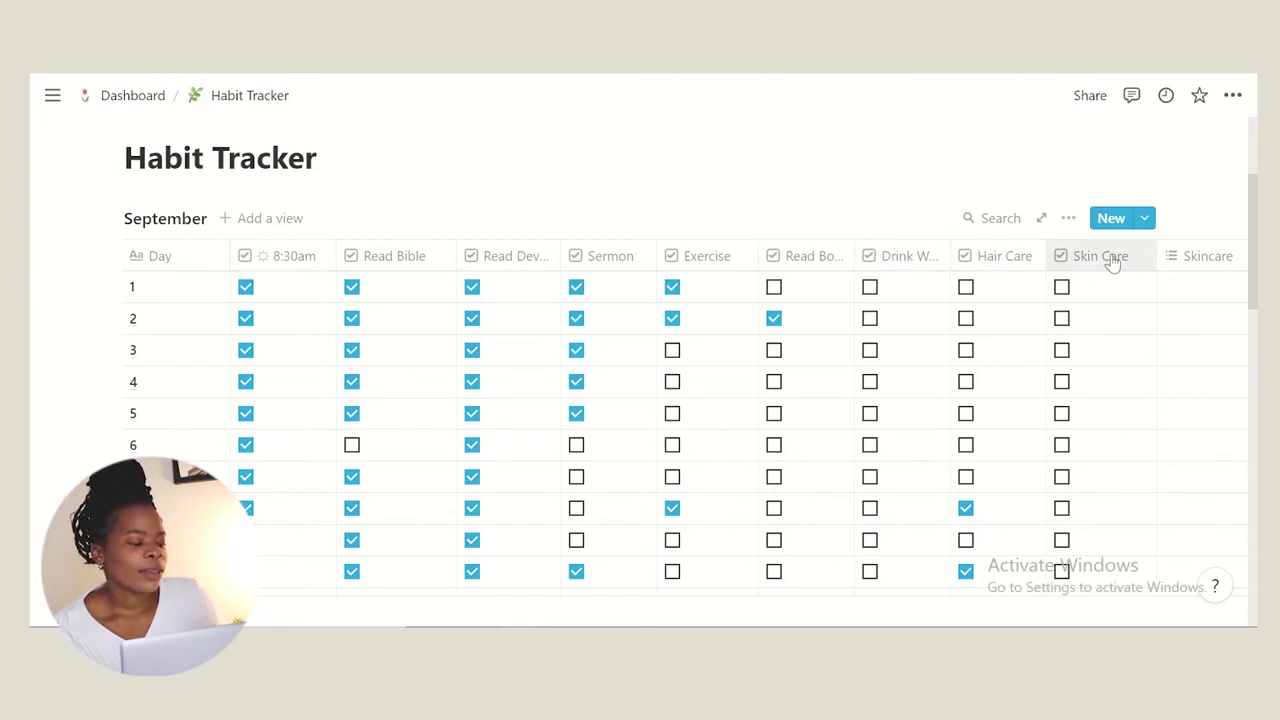
pyautogui.scroll(-2, 1230, 260)
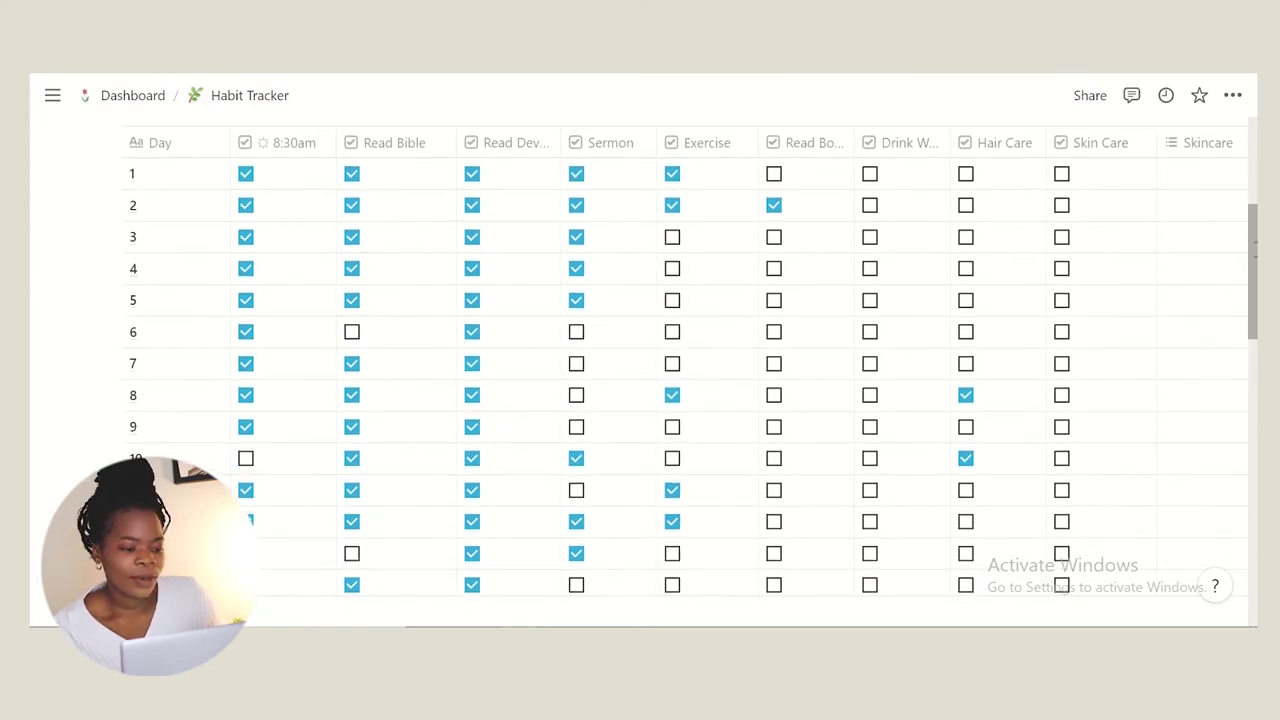
pyautogui.scroll(3, 1252, 230)
pyautogui.scroll(-2, 1252, 218)
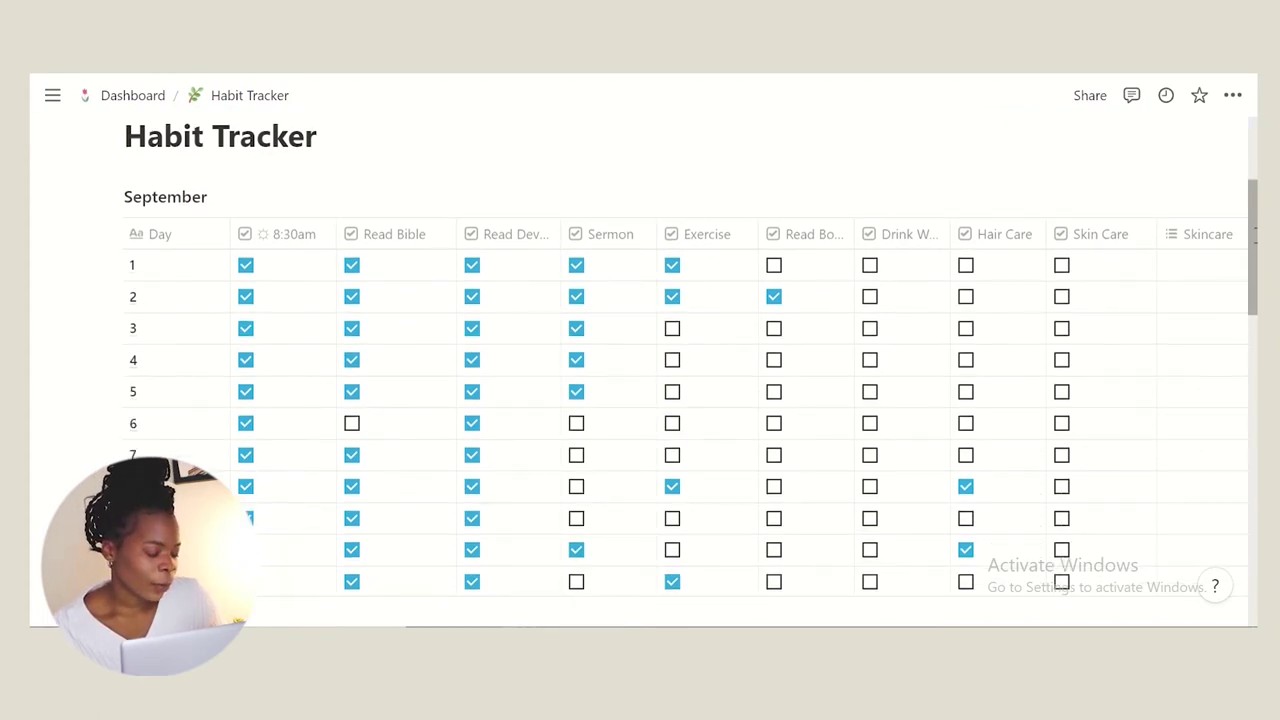
pyautogui.scroll(-2, 1252, 240)
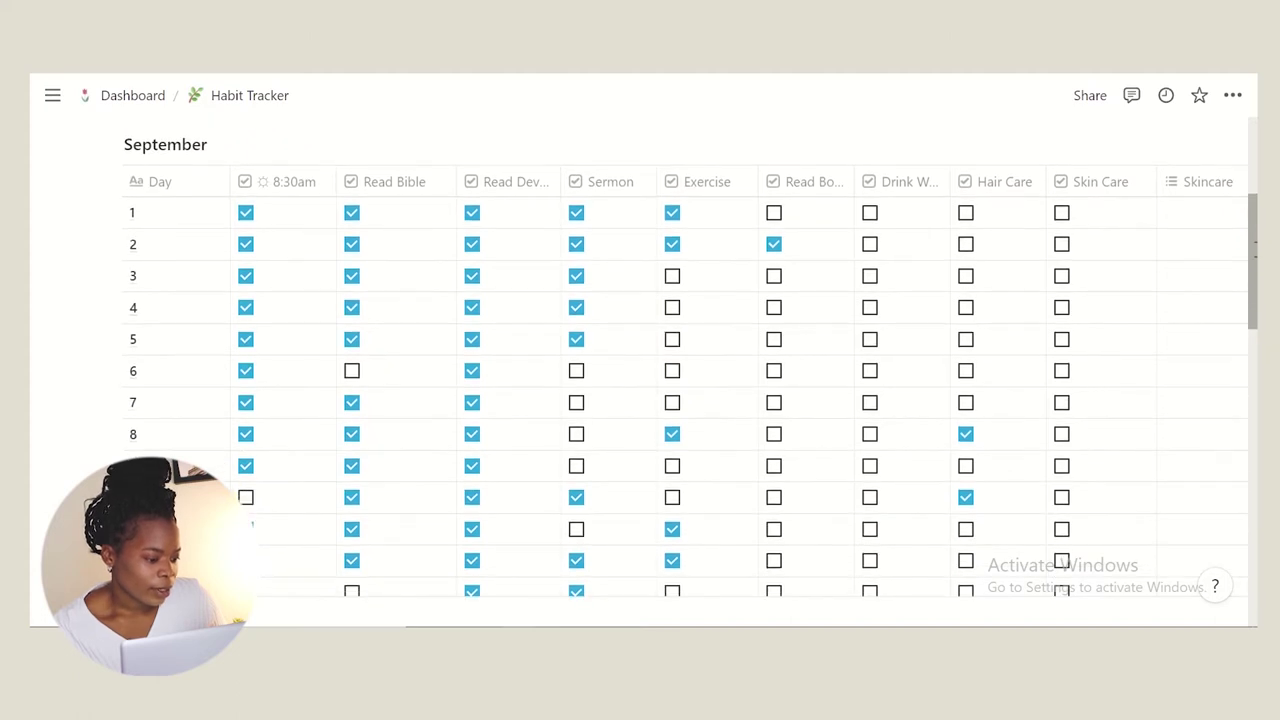
pyautogui.moveTo(1254, 250)
pyautogui.mouseDown()
pyautogui.moveTo(1254, 407)
pyautogui.moveTo(1240, 237)
pyautogui.moveTo(1242, 277)
pyautogui.moveTo(1238, 263)
pyautogui.mouseUp()
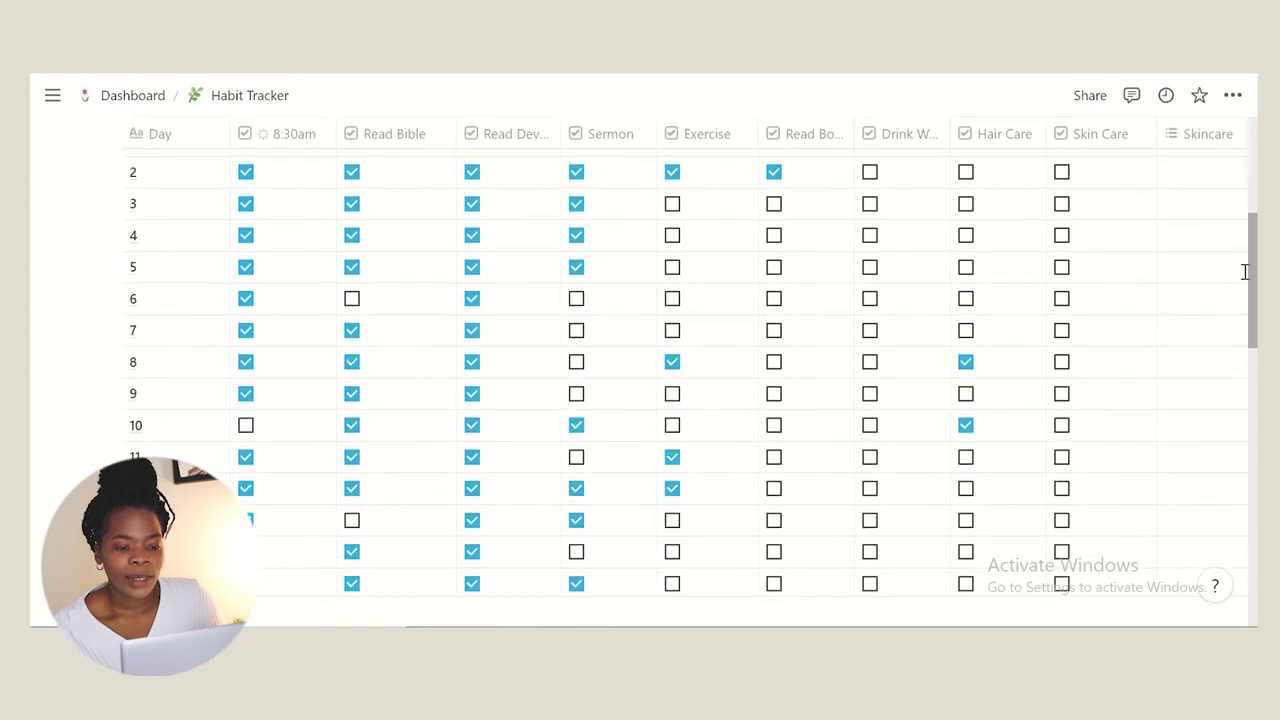
pyautogui.scroll(1, 1245, 267)
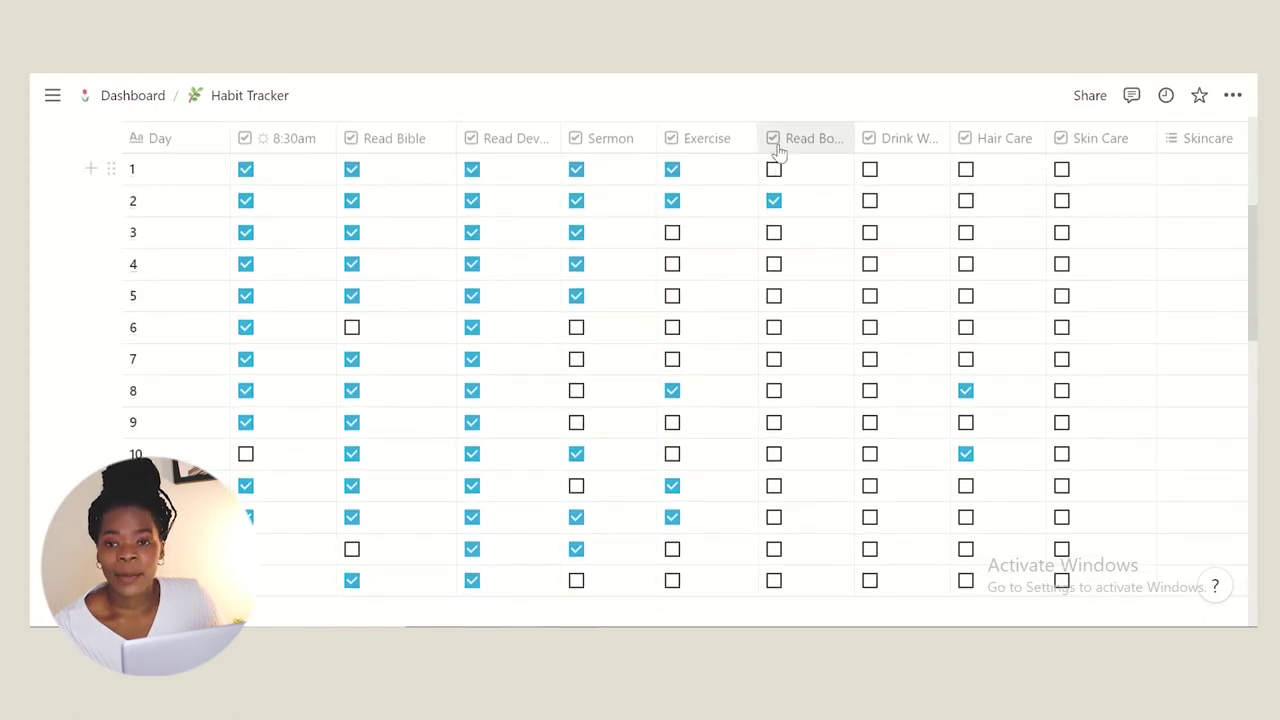
pyautogui.scroll(2, 806, 471)
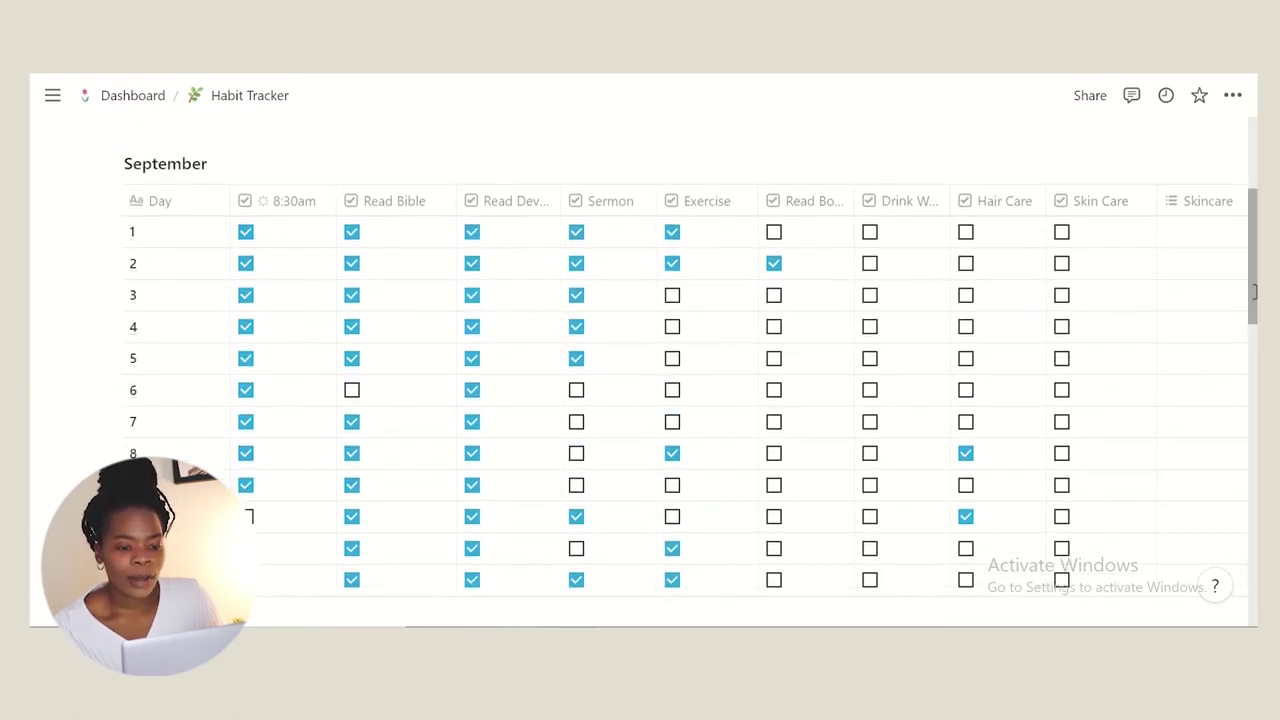
pyautogui.scroll(-1, 180, 300)
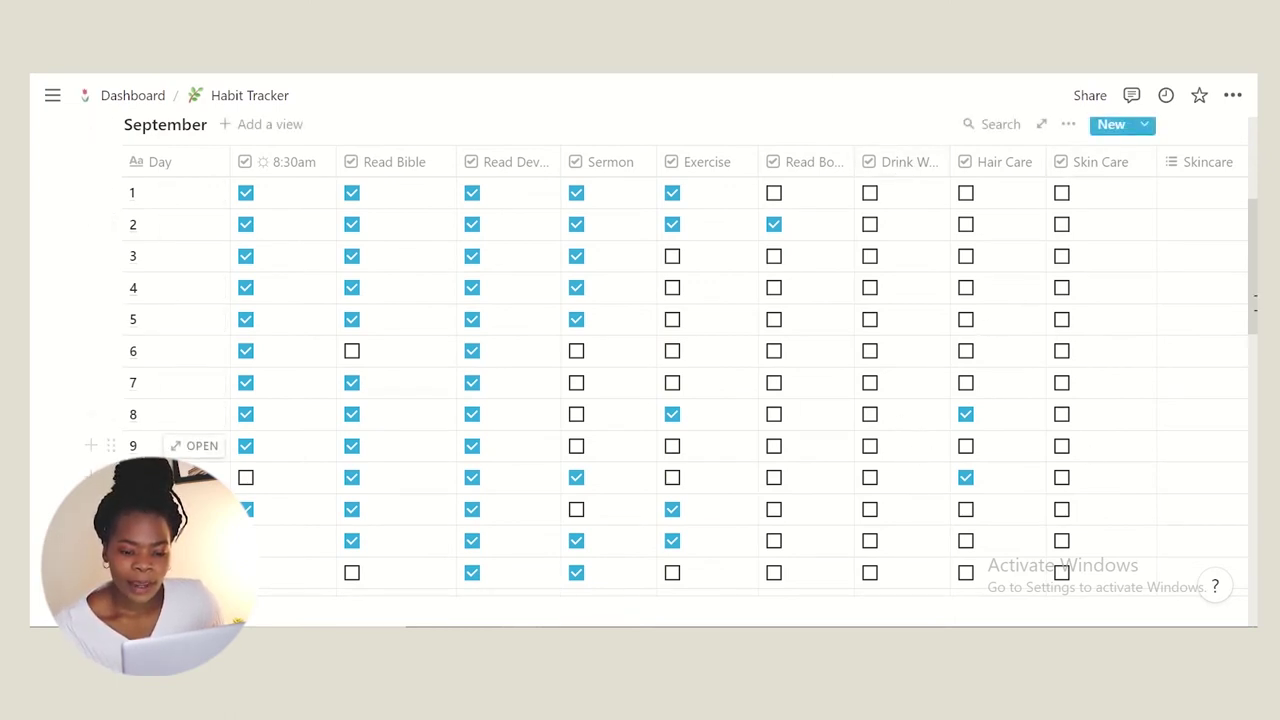
# Step: Look through the September habit table to the end of the month and back to the mid-month days
pyautogui.scroll(-10, 640, 360)
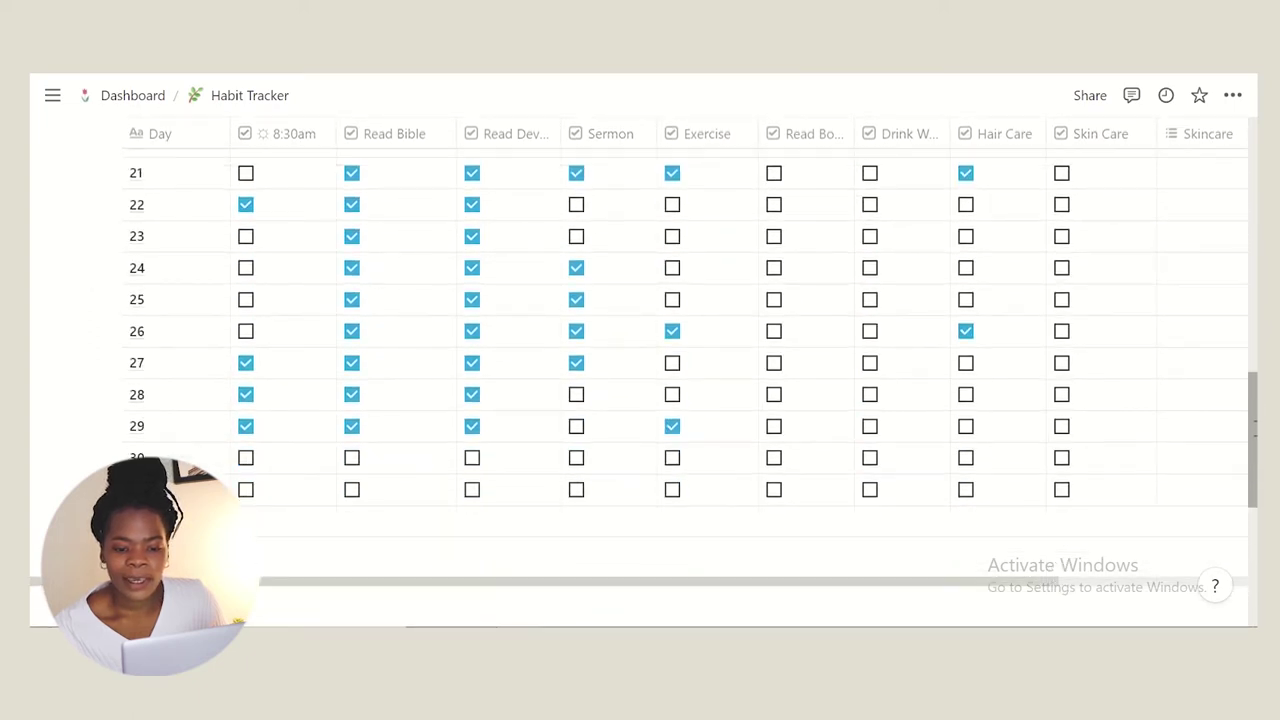
pyautogui.scroll(10, 640, 360)
pyautogui.scroll(-2, 640, 360)
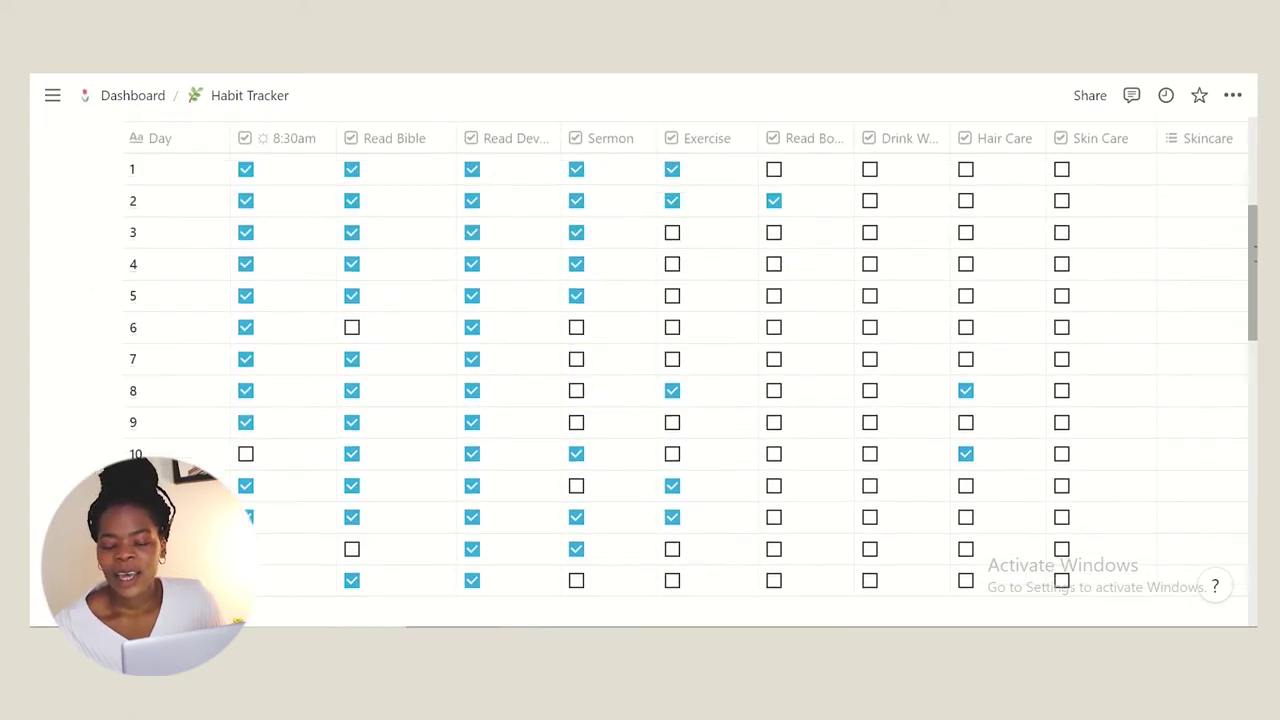
pyautogui.scroll(1, 1251, 336)
pyautogui.scroll(-4, 1251, 336)
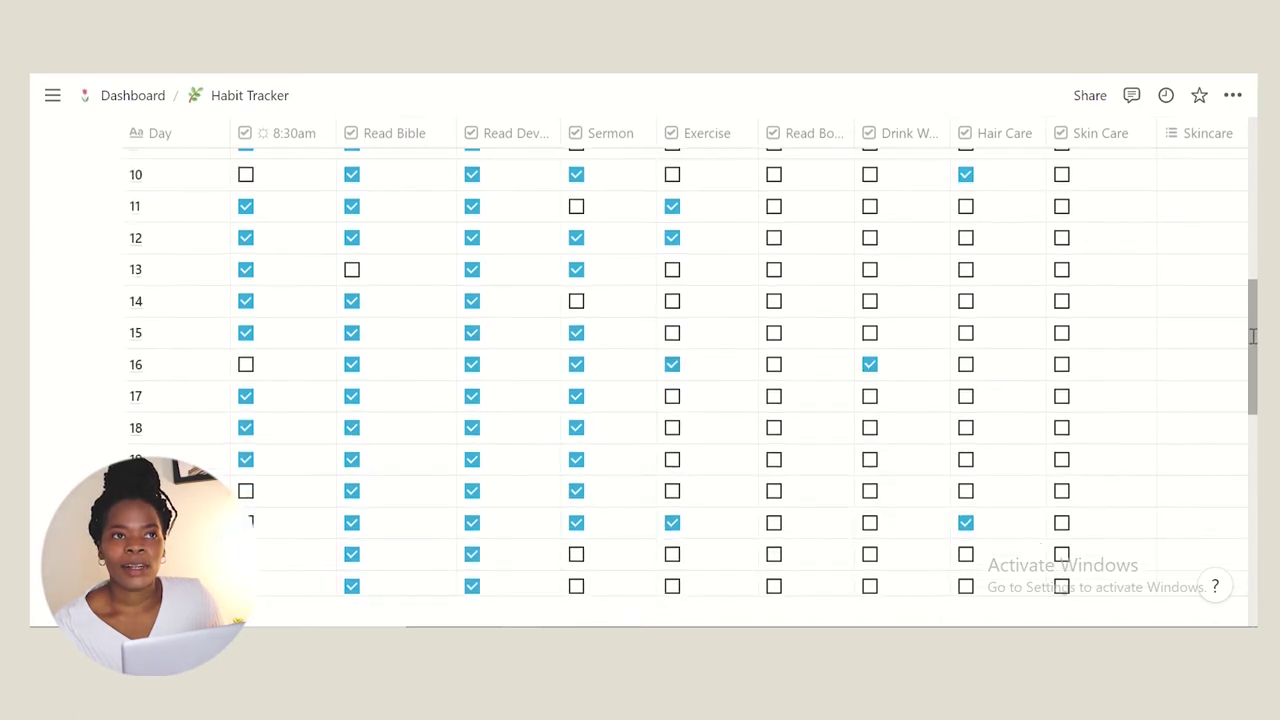
pyautogui.moveTo(1251, 336); pyautogui.dragTo(1250, 325)
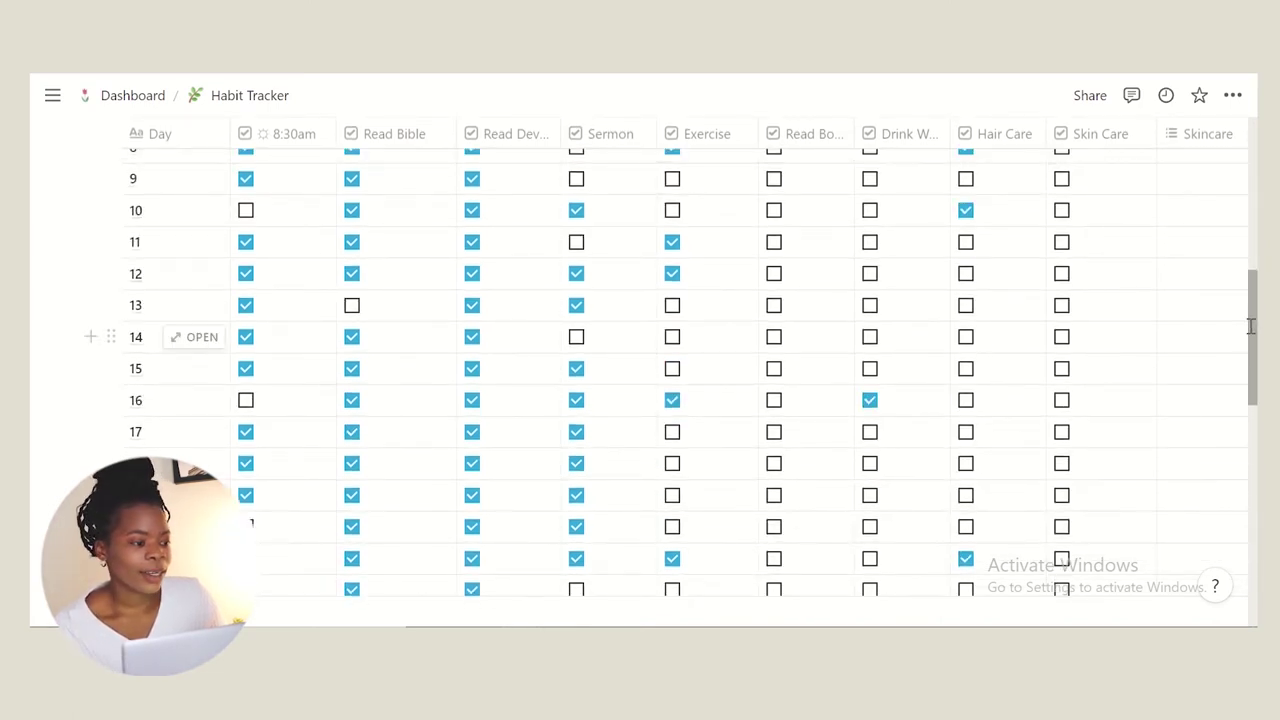
# Step: Open the Youtube page from the Dashboard's Personal section, examine its Video Tracker table and return to the Dashboard
pyautogui.hotkey('alt', 'Left')
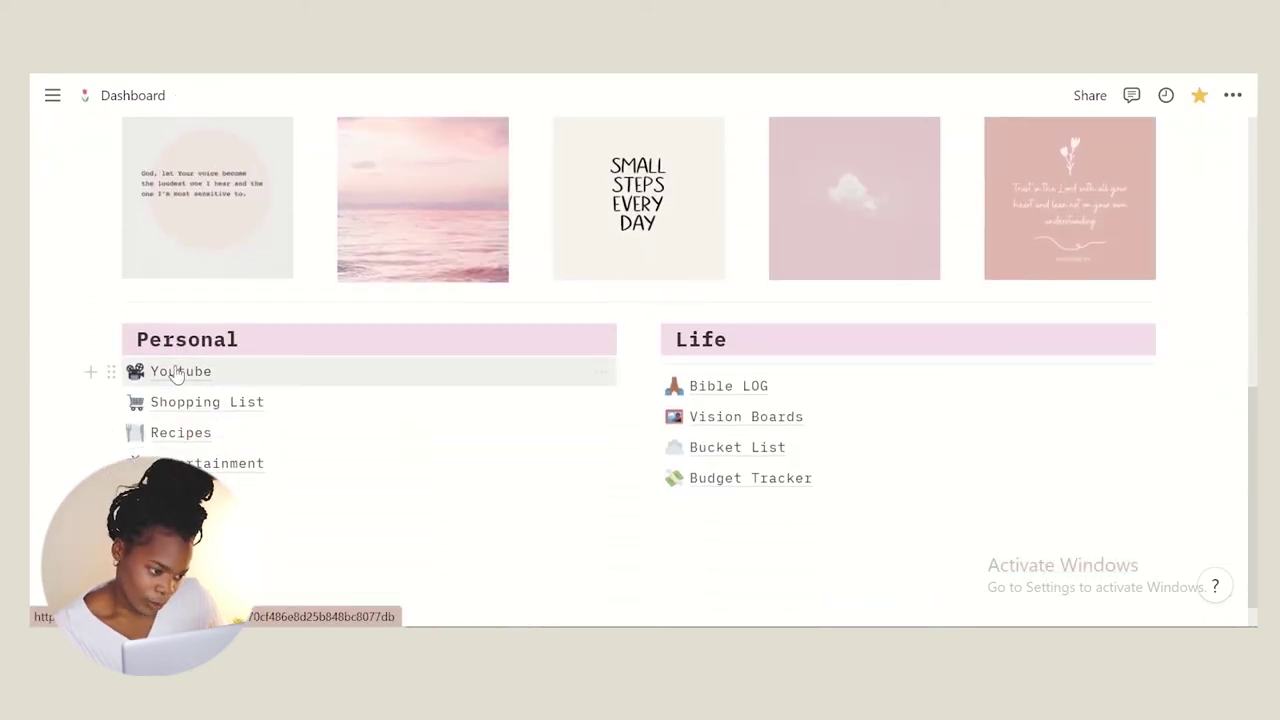
pyautogui.click(176, 372)
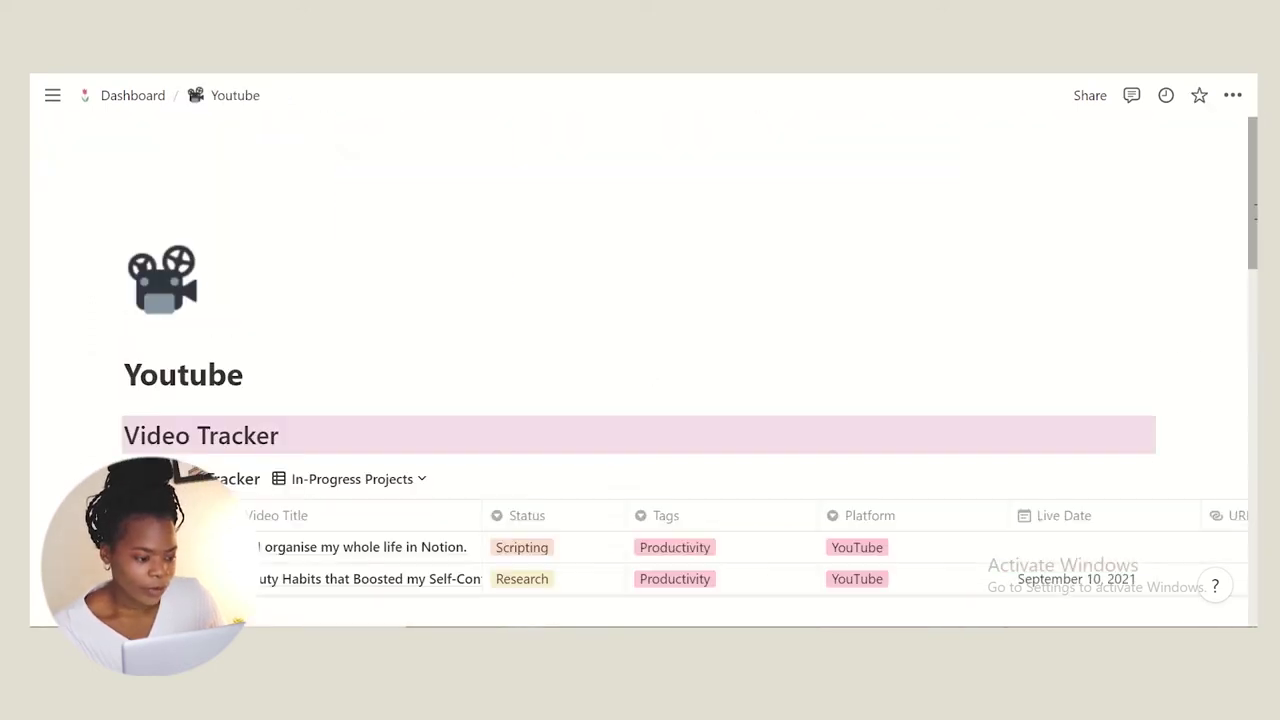
pyautogui.scroll(-3, 640, 400)
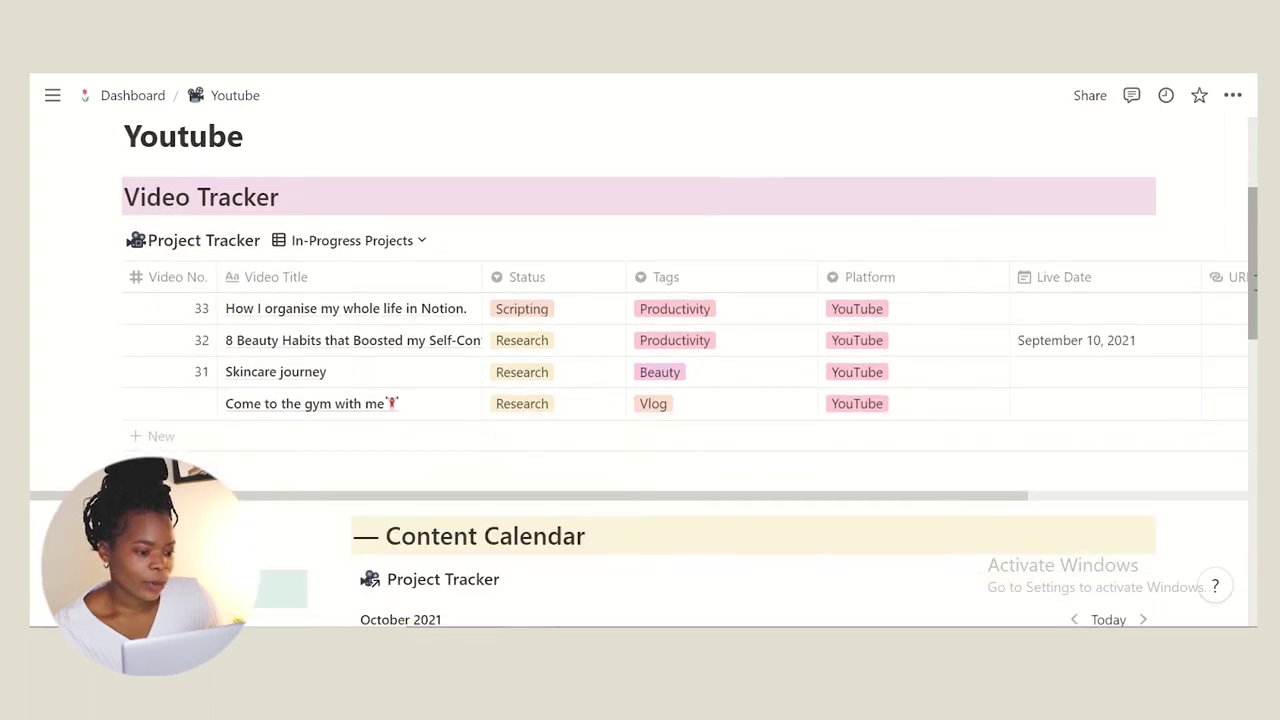
pyautogui.scroll(-2, 640, 400)
pyautogui.scroll(1, 640, 400)
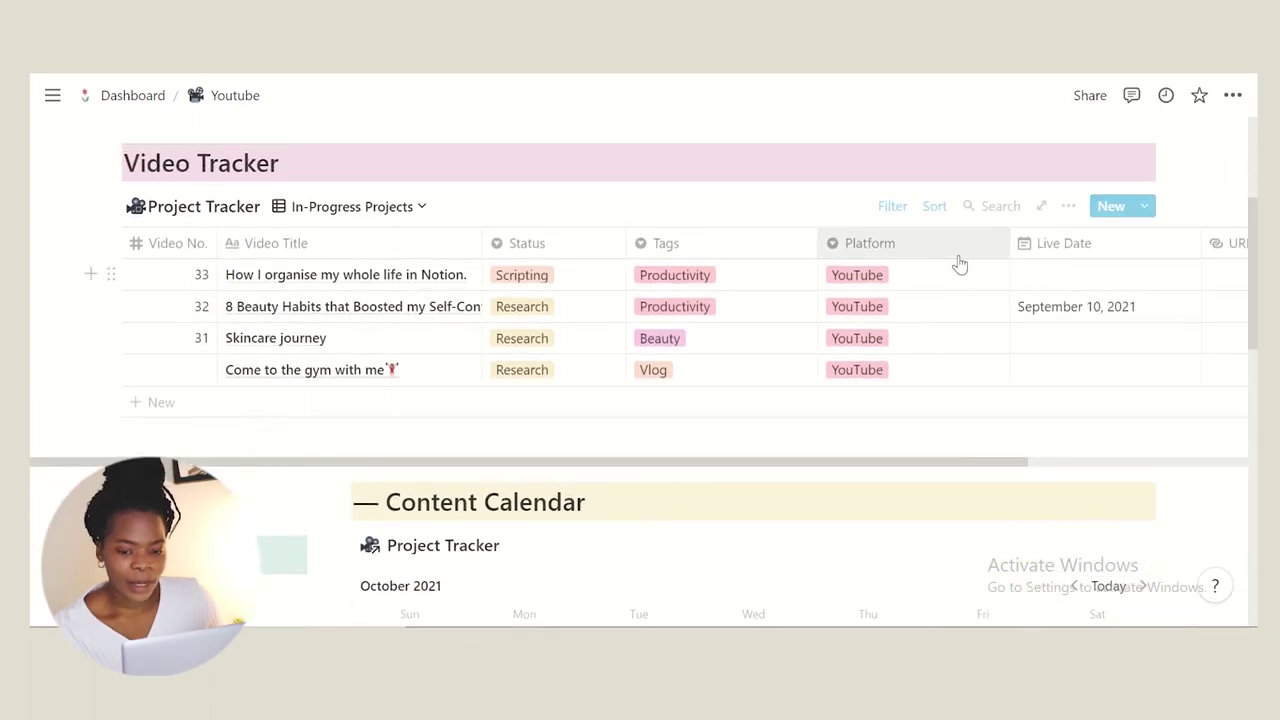
pyautogui.hotkey('alt', 'Left')
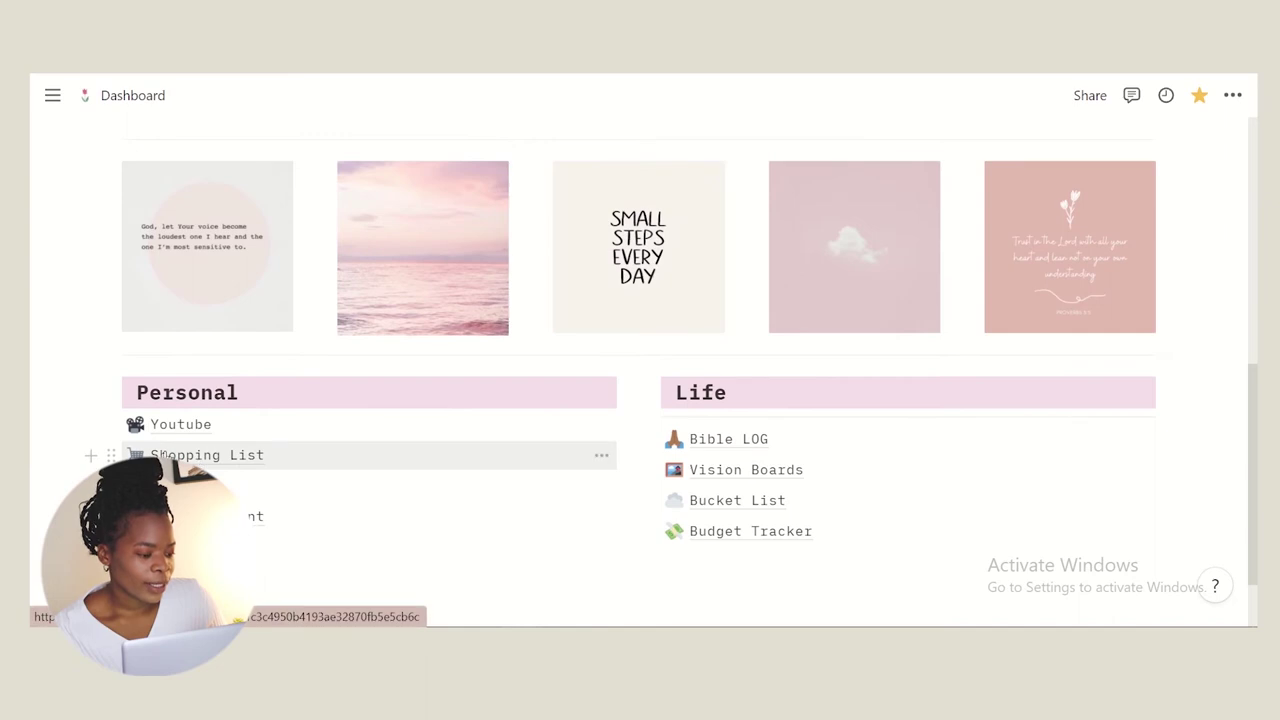
# Step: View the Shopping List and Recipes pages from the Personal section
pyautogui.click(205, 462)
pyautogui.scroll(-2, 420, 243)
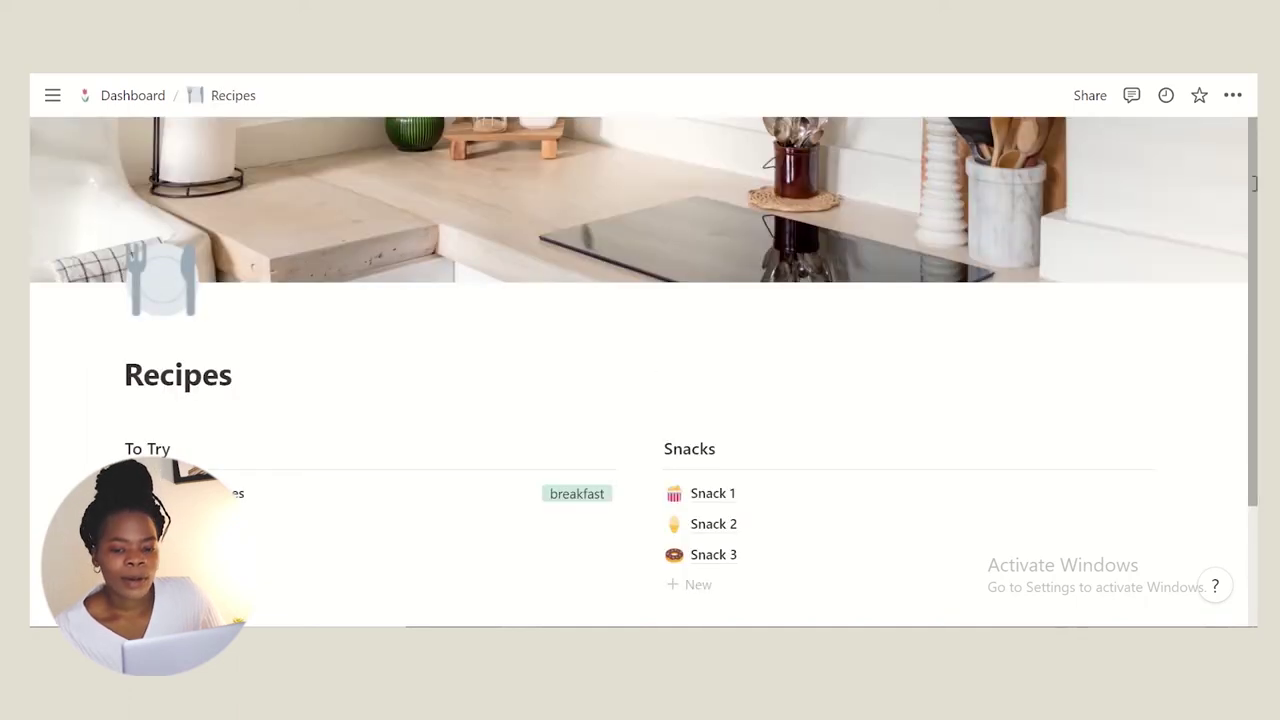
pyautogui.scroll(-1, 459, 169)
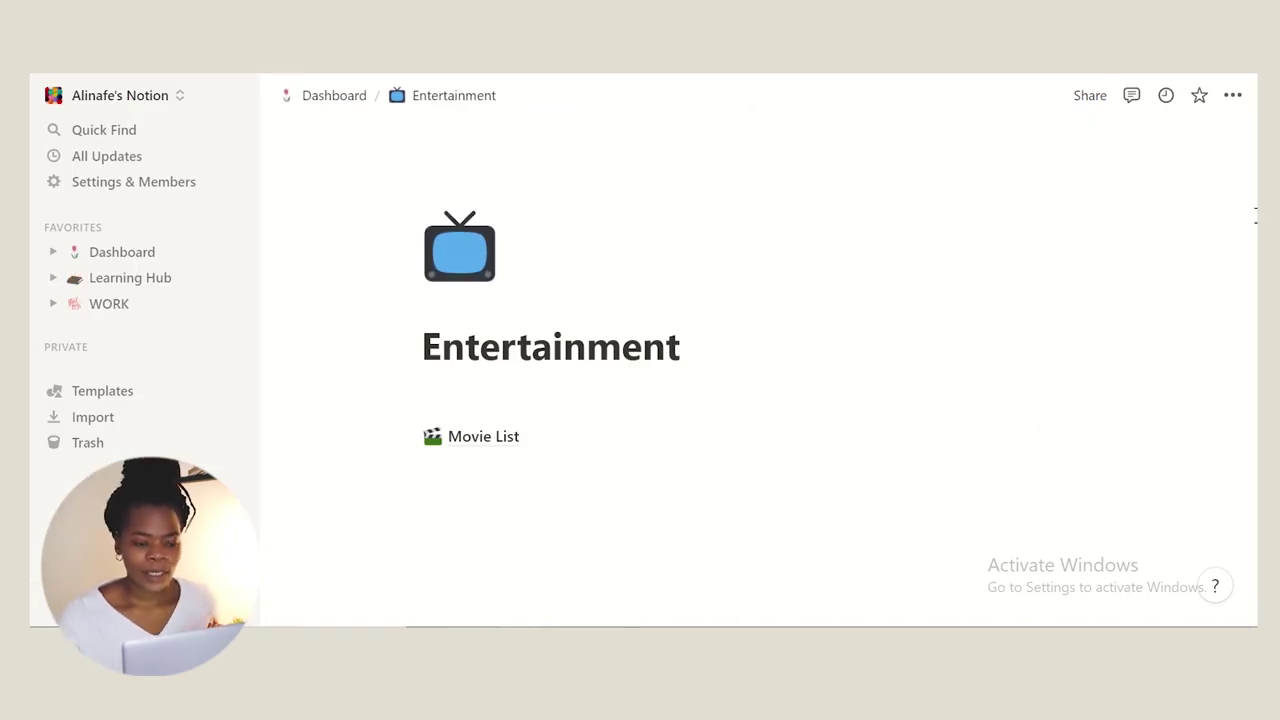
# Step: Open the Movie List on the Entertainment page, view its Want to Watch and Watched columns, and return to the Dashboard
pyautogui.click(500, 436)
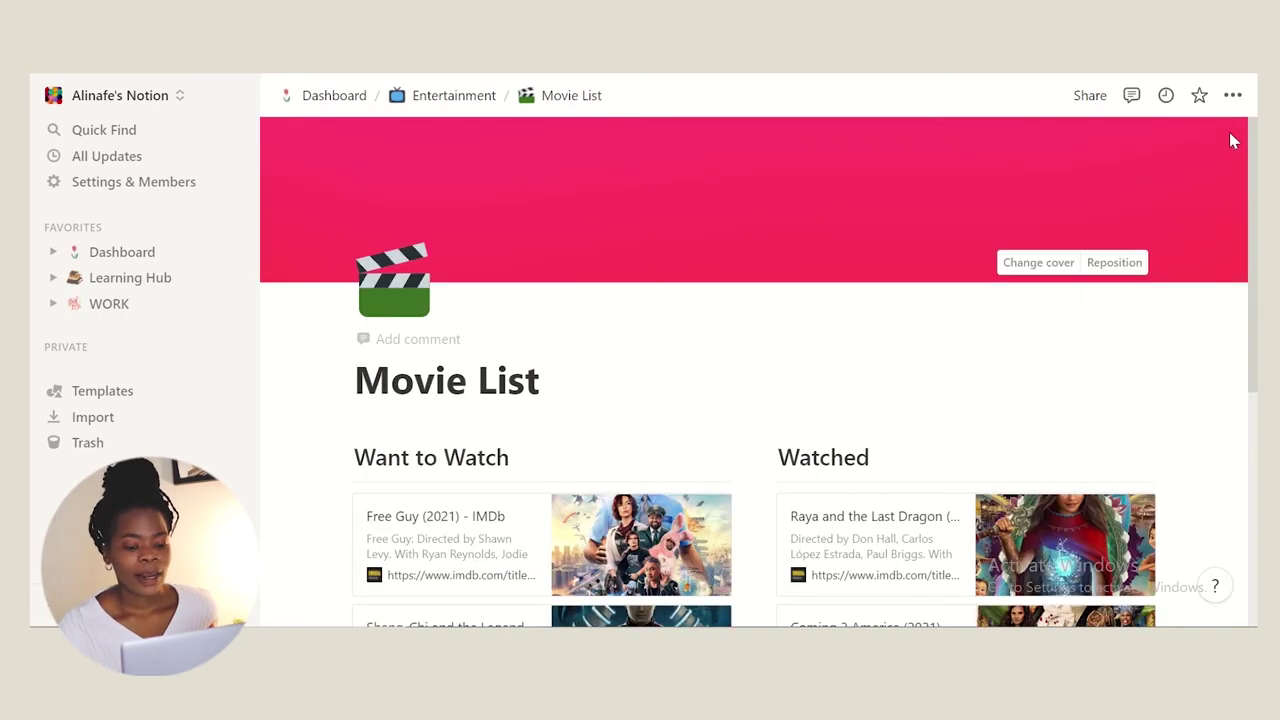
pyautogui.moveTo(1251, 180); pyautogui.dragTo(1253, 312)
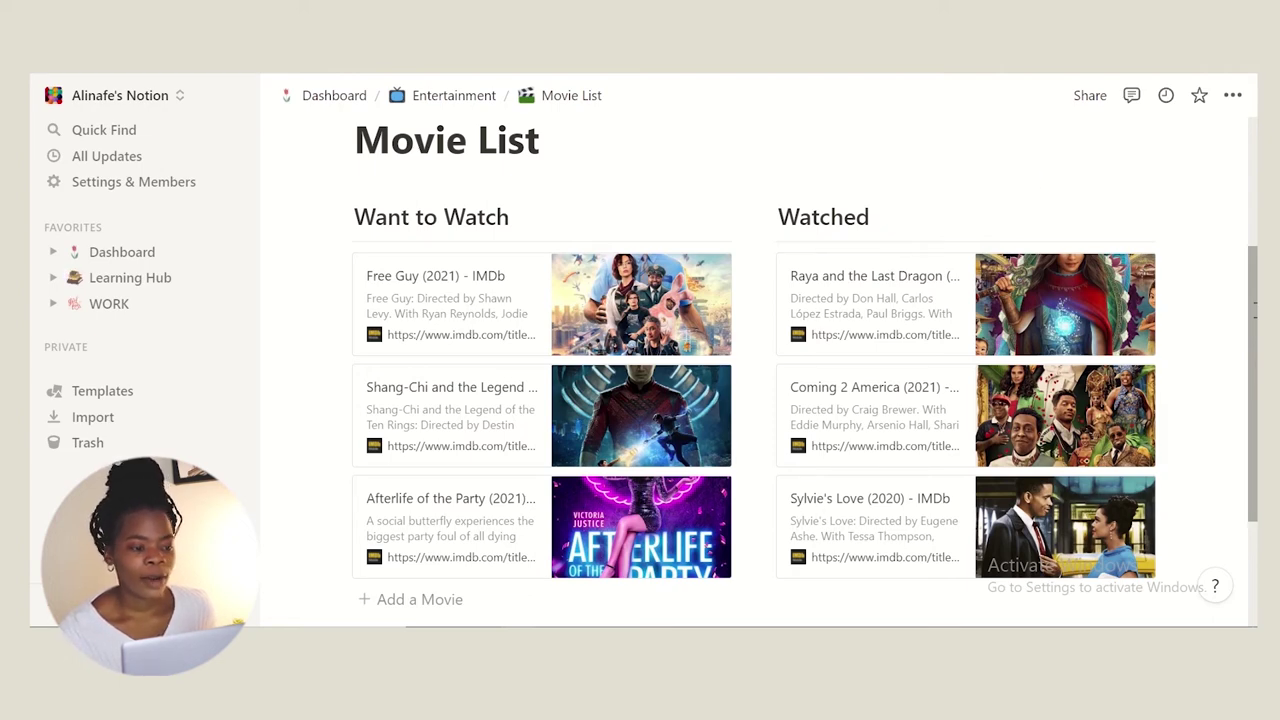
pyautogui.click(334, 95)
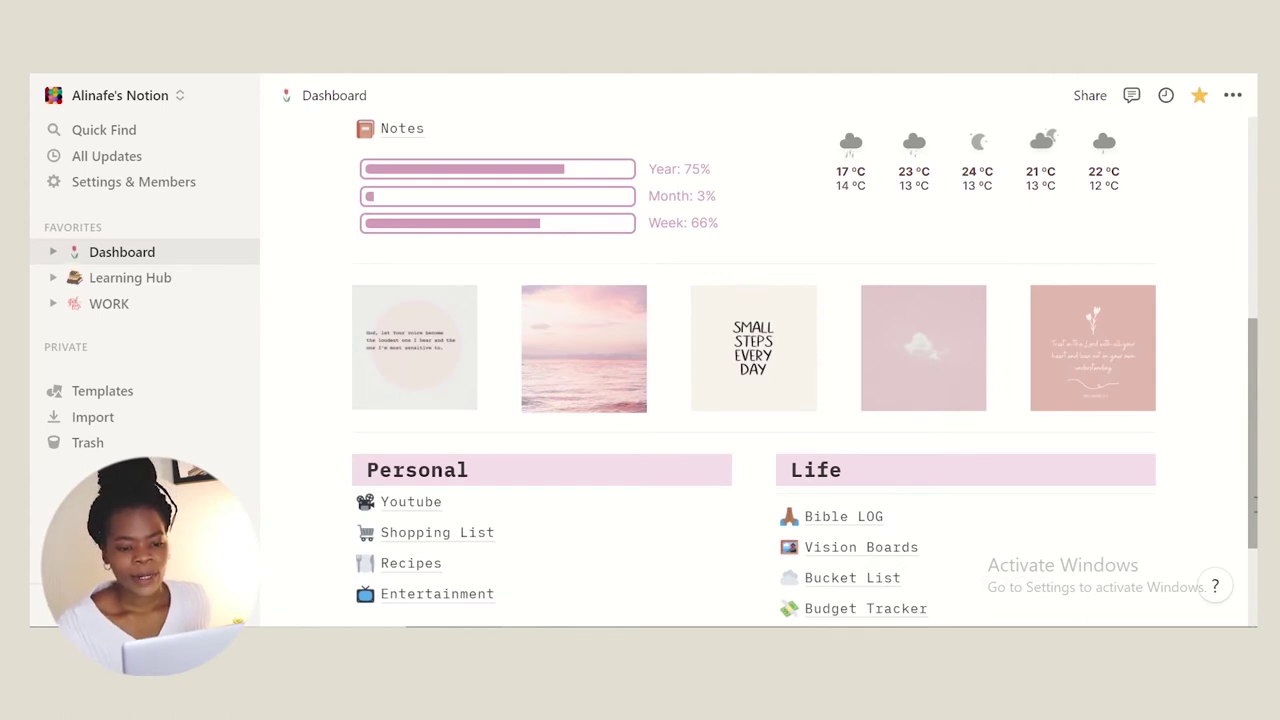
# Step: Open the Bible LOG page from the Life section, view its subpages list and return to the Dashboard
pyautogui.scroll(-3, 751, 371)
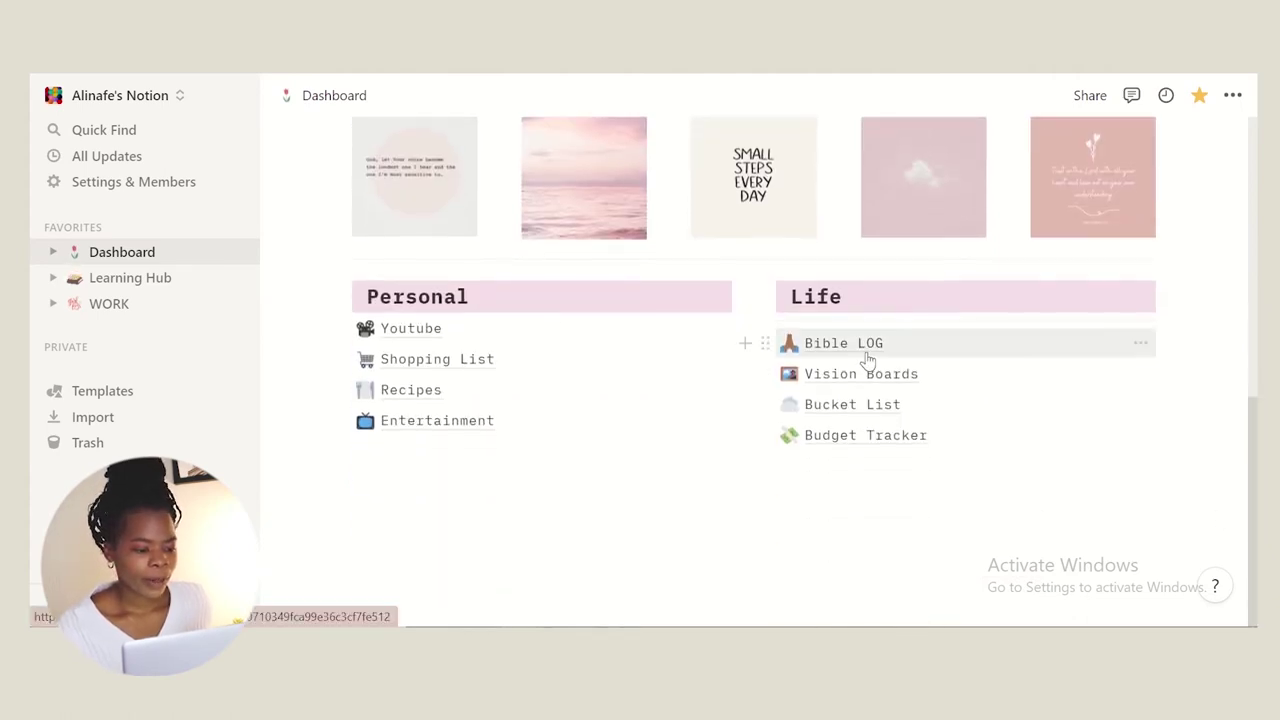
pyautogui.click(866, 356)
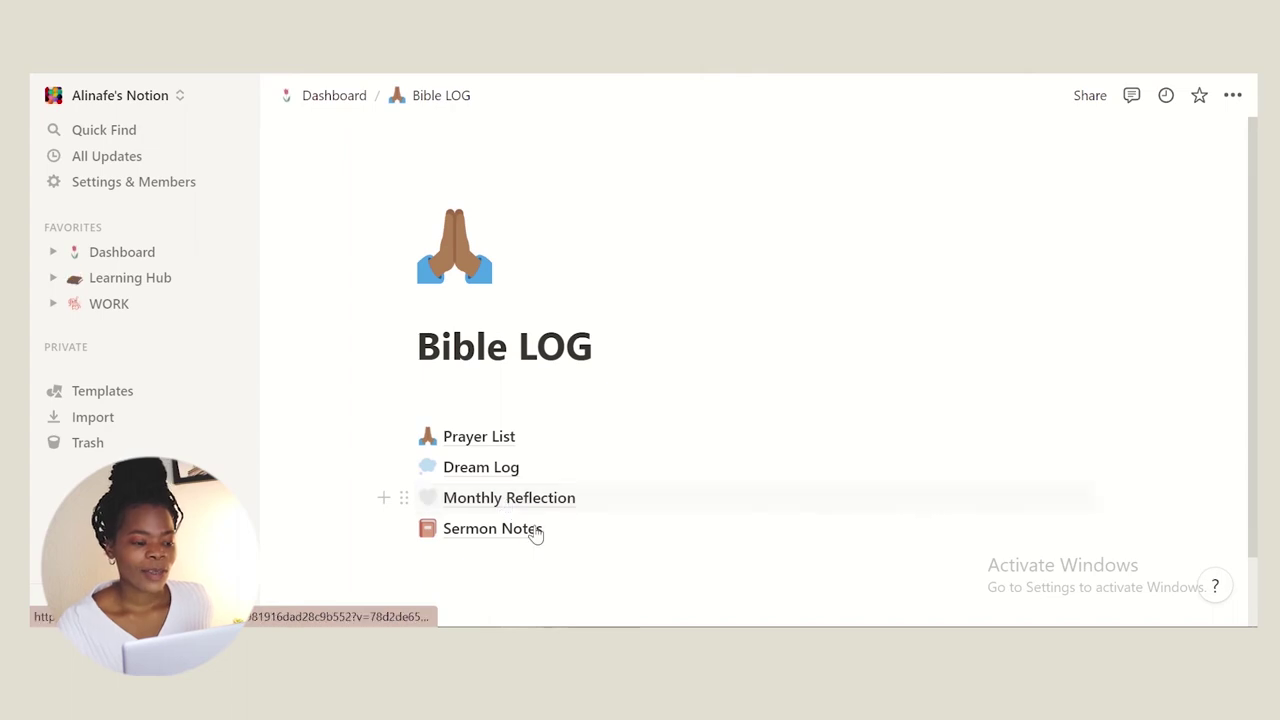
pyautogui.hotkey('alt', 'Left')
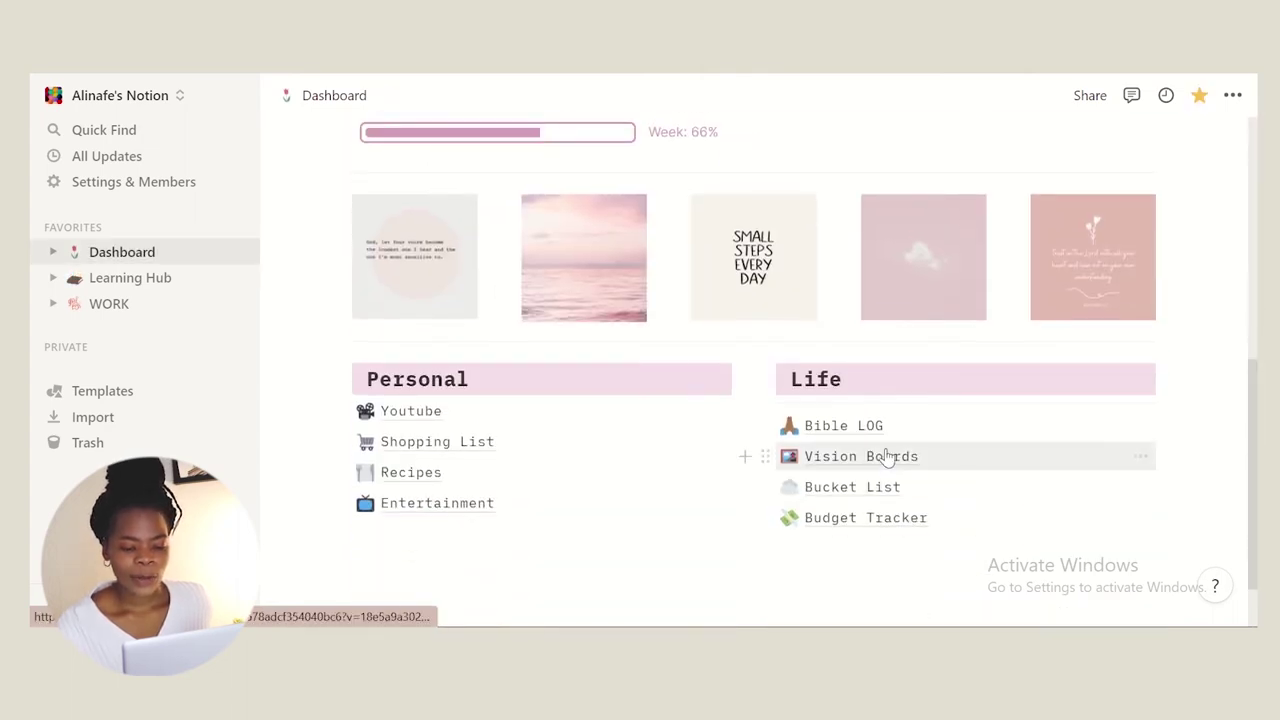
# Step: Open the Vision Boards gallery from the Life section, view its cards and return to the Dashboard
pyautogui.click(845, 455)
pyautogui.scroll(-3, 928, 455)
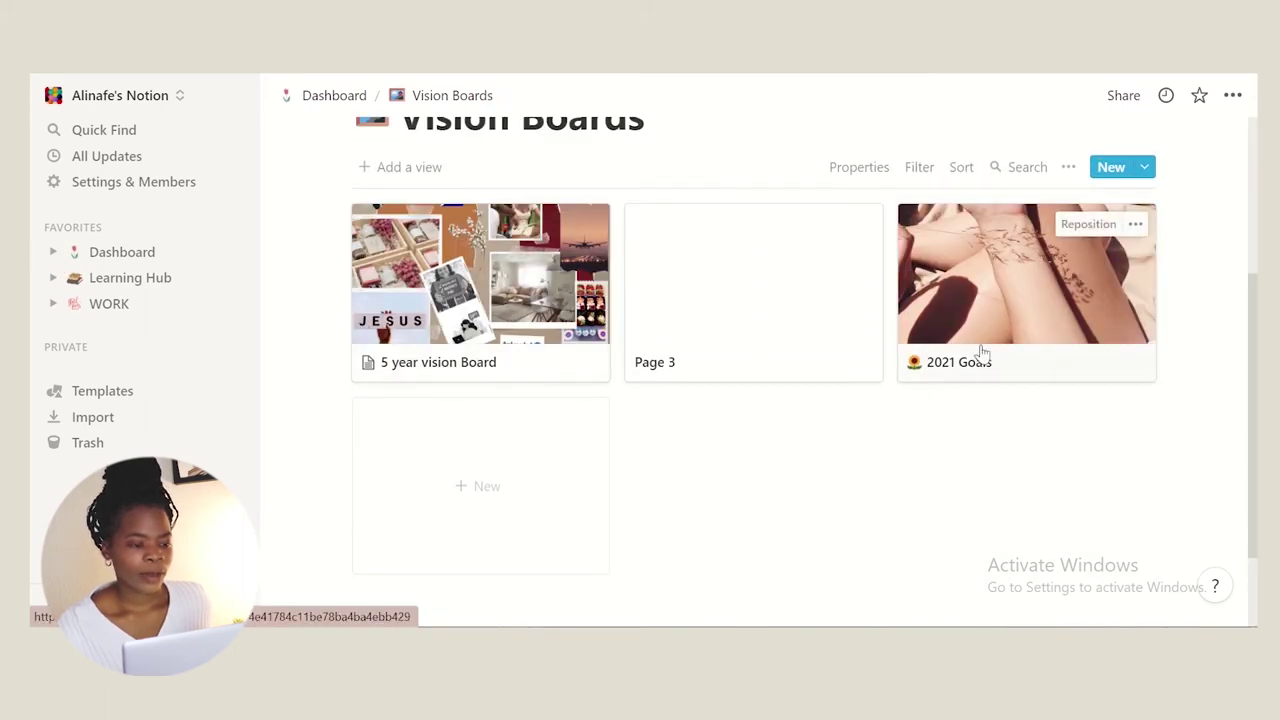
pyautogui.hotkey('alt', 'Left')
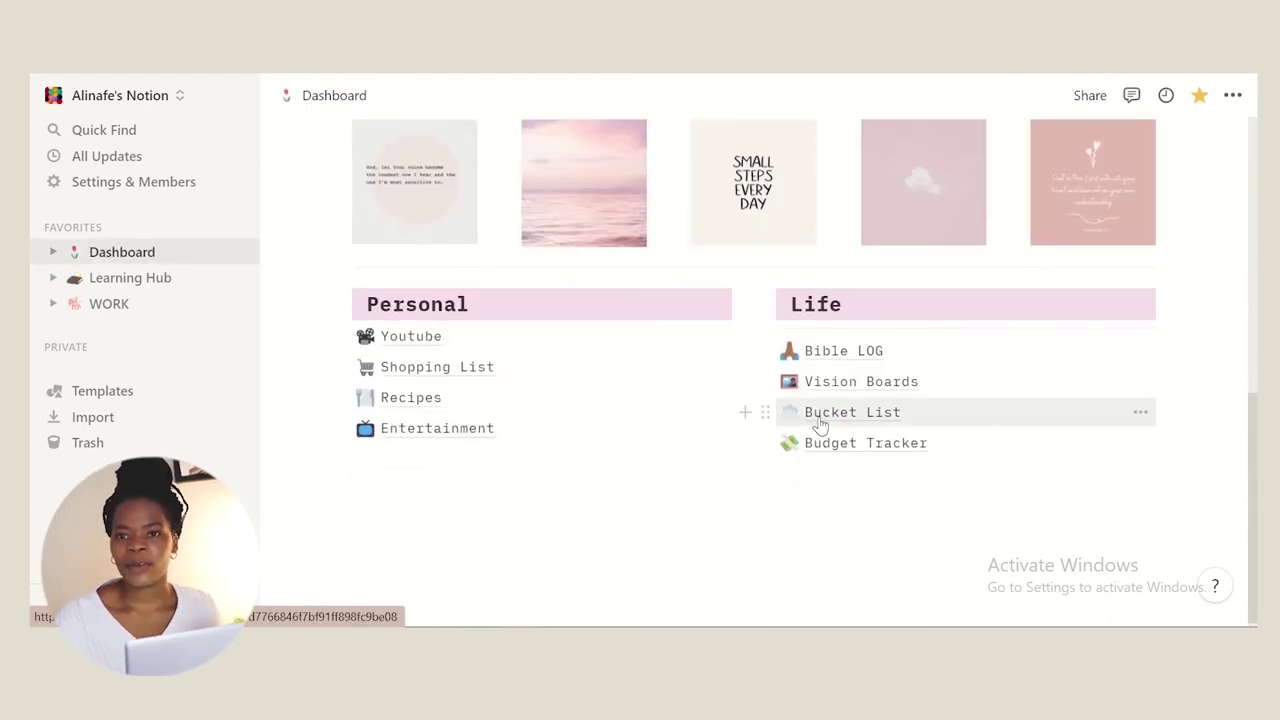
# Step: Open the Bucket List page, look through its checklist to the end and return to the Dashboard
pyautogui.click(820, 420)
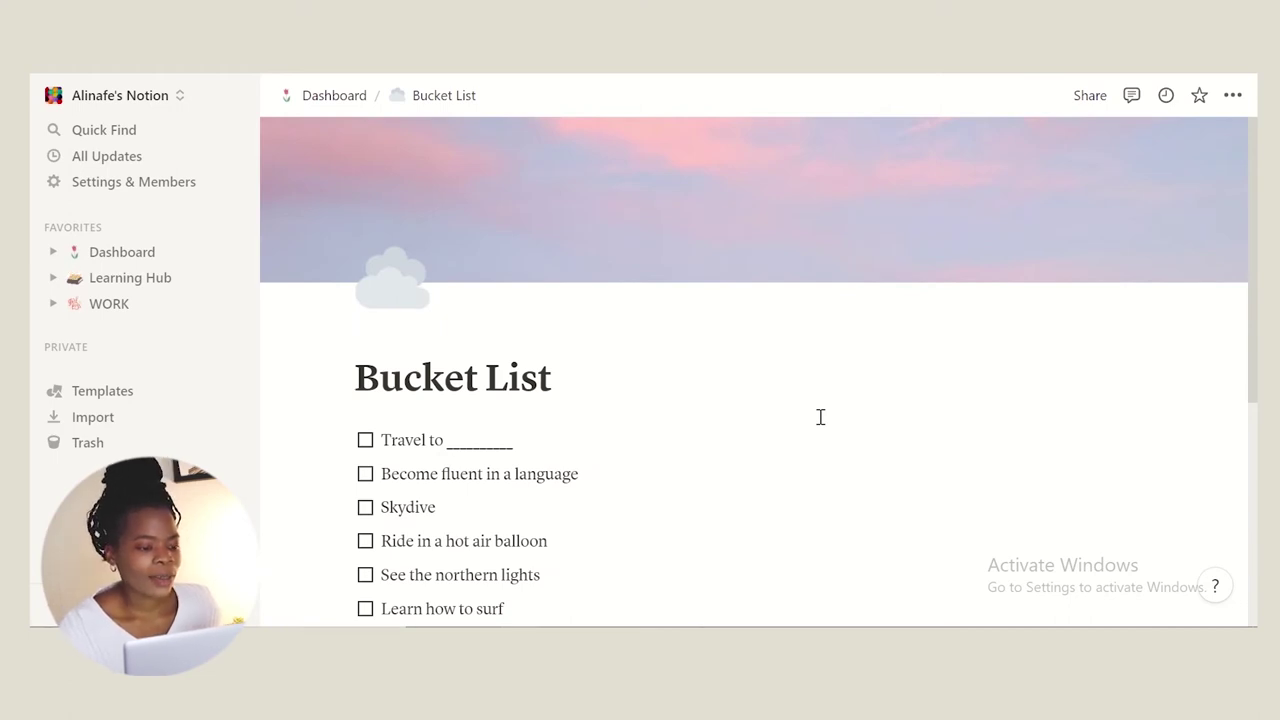
pyautogui.scroll(-4, 754, 372)
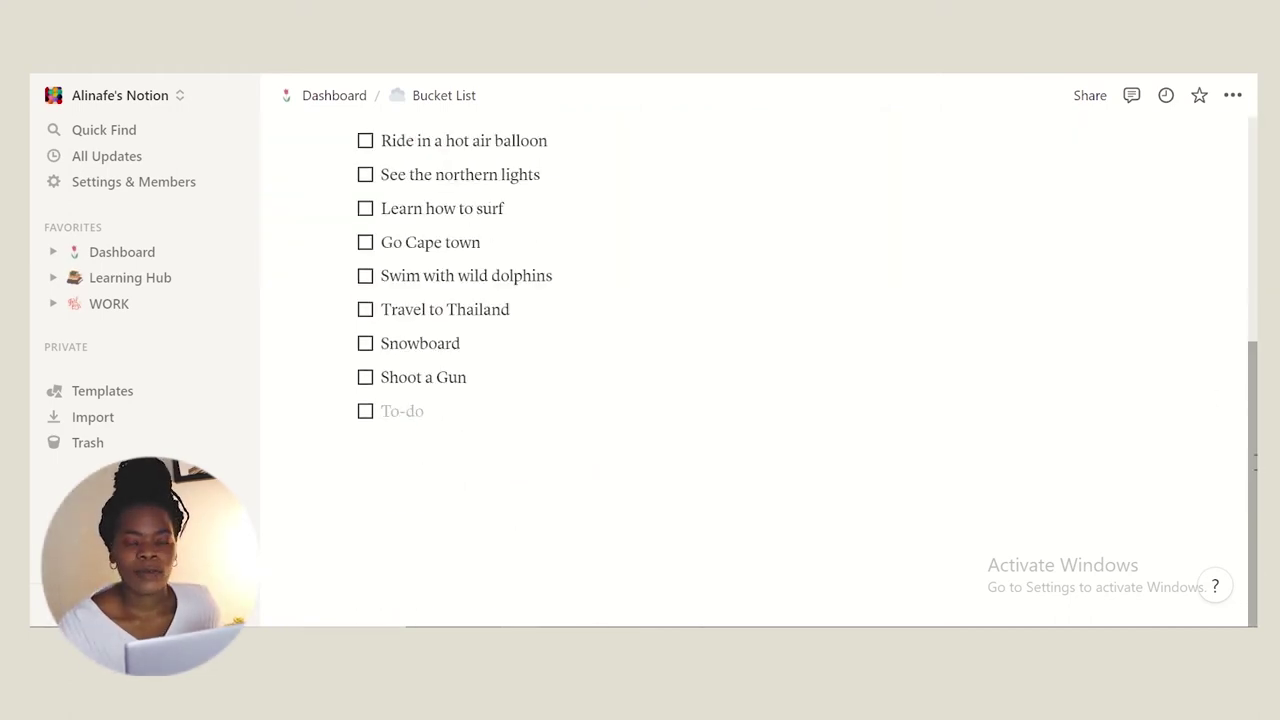
pyautogui.scroll(2, 754, 372)
pyautogui.click(334, 95)
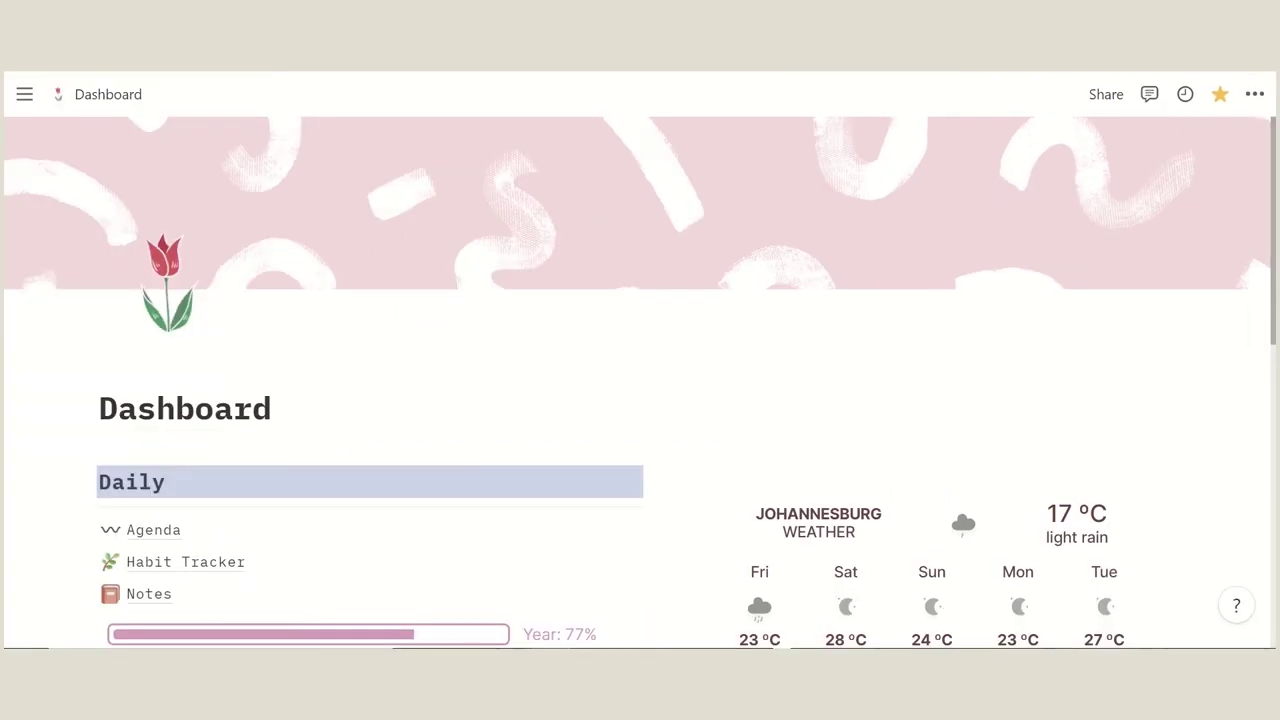
# Step: Open the Budget Tracker page and examine its September sample Expenses and Income tables, 50-30-20 rule image and Net table
pyautogui.scroll(-6, 640, 382)
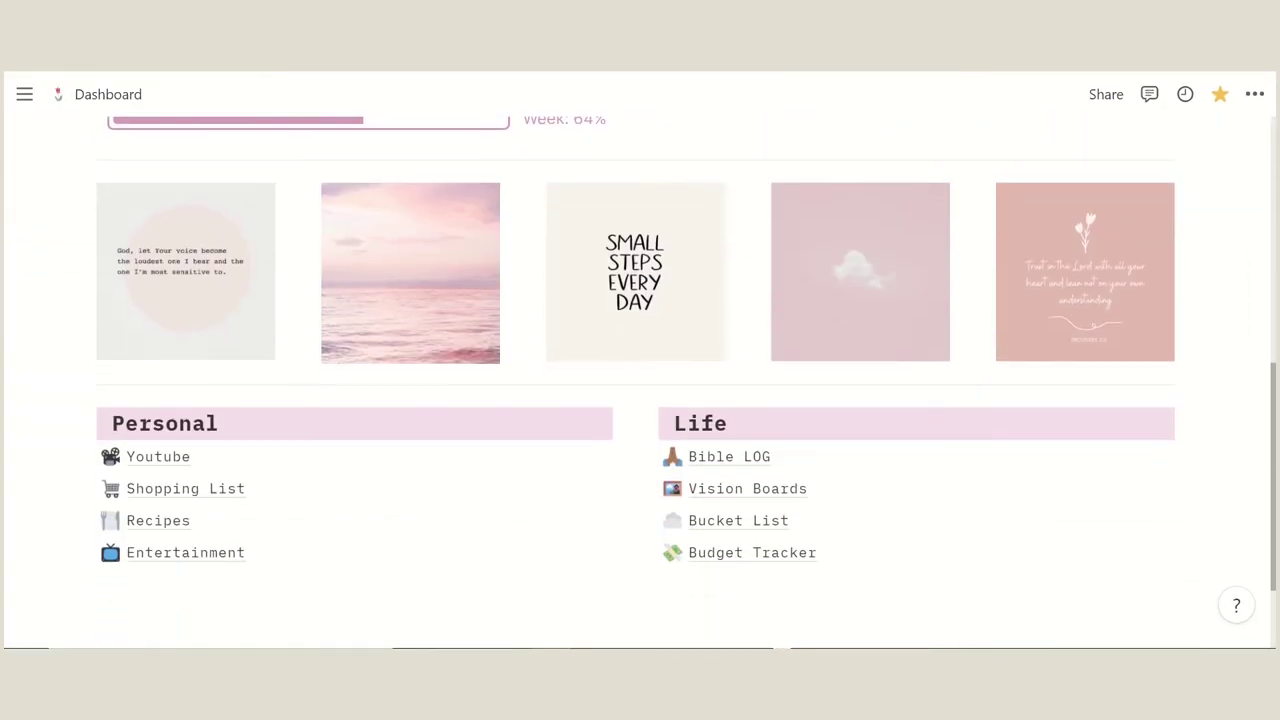
pyautogui.click(722, 553)
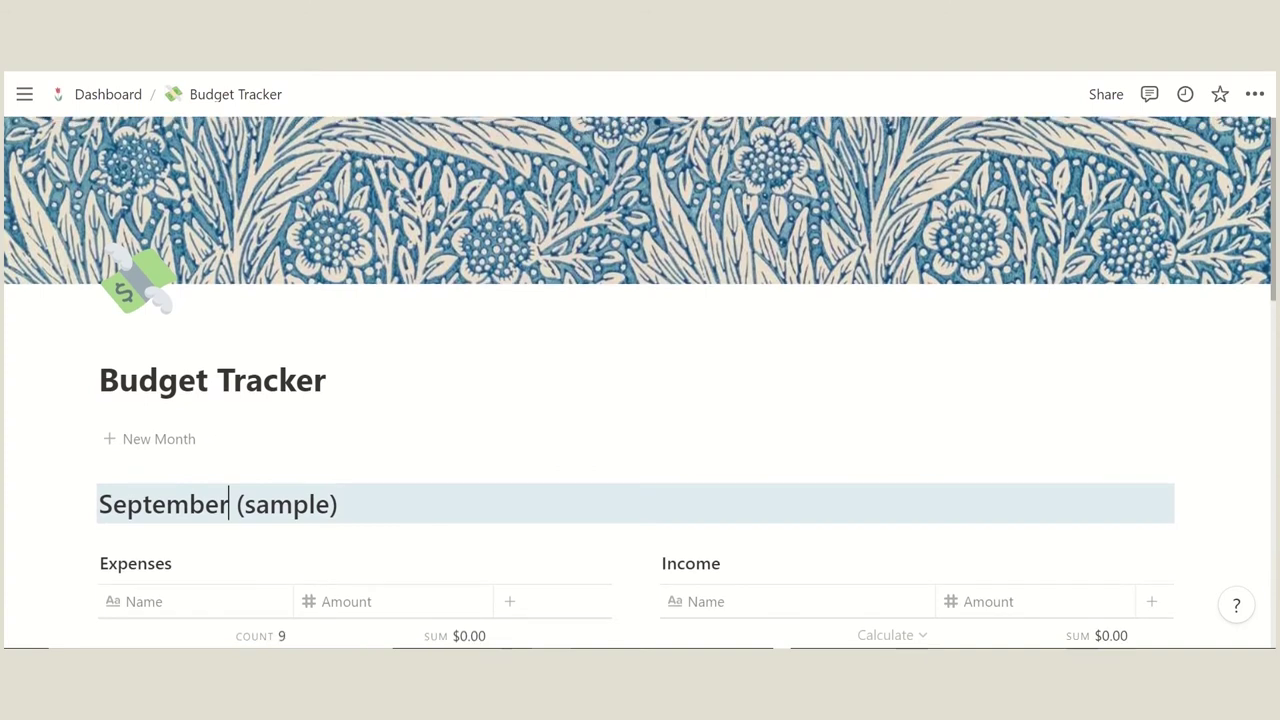
pyautogui.scroll(-3, 640, 382)
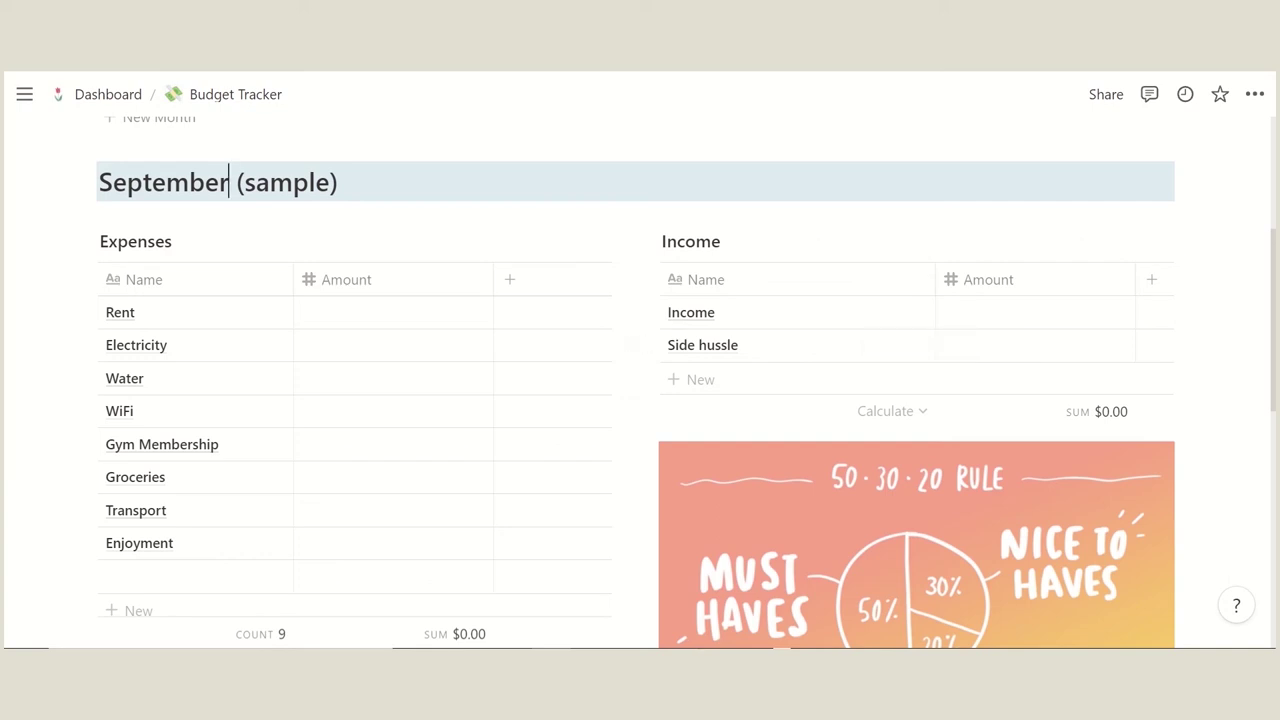
pyautogui.scroll(-4, 940, 357)
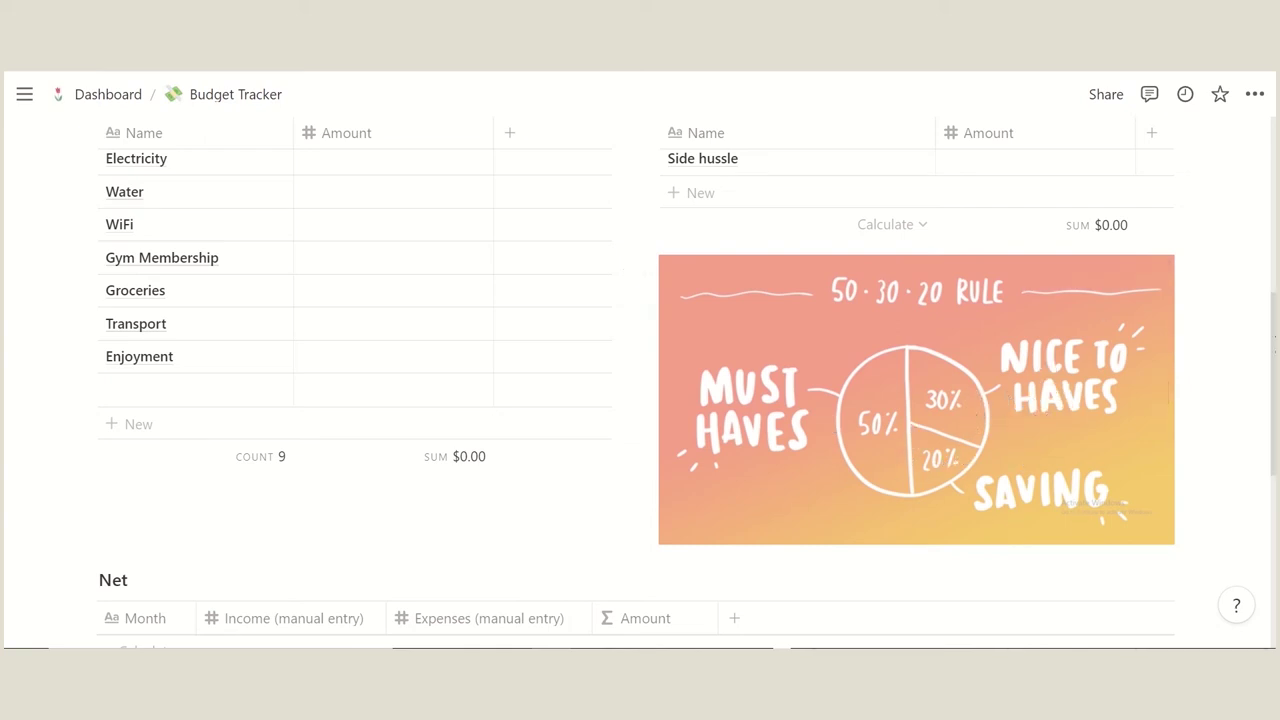
pyautogui.scroll(-3, 640, 400)
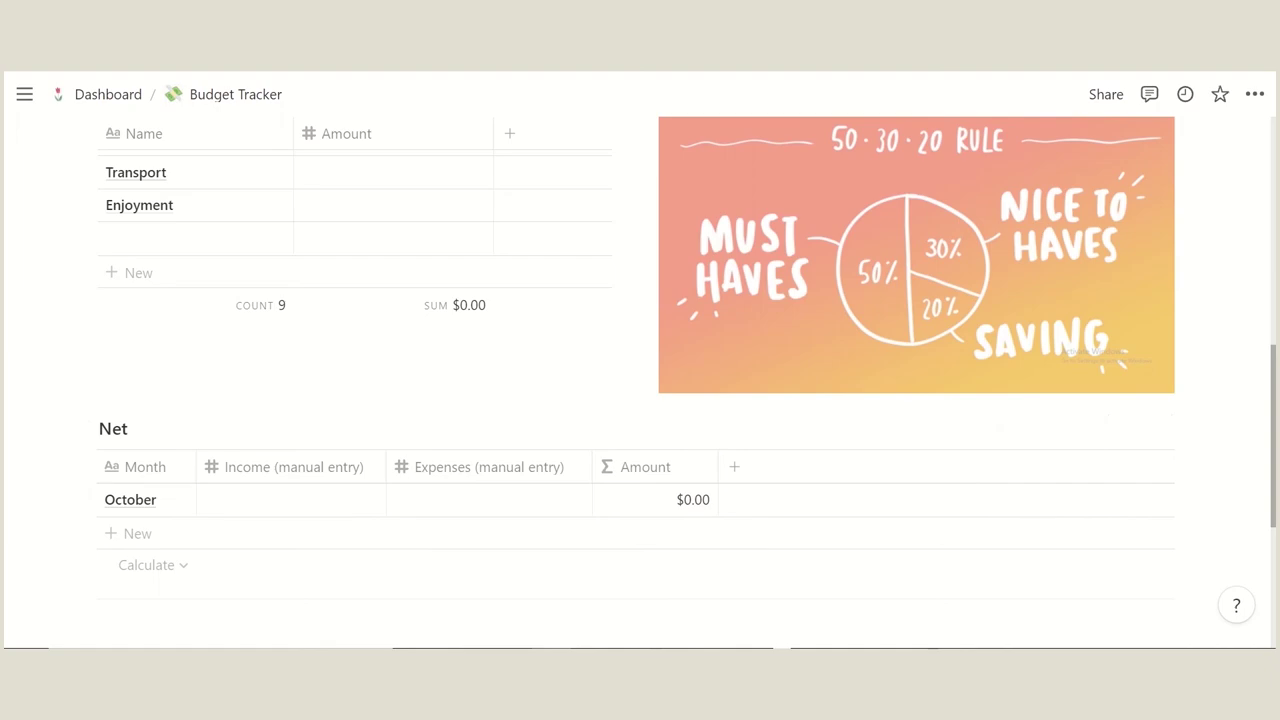
pyautogui.scroll(-3, 640, 380)
pyautogui.scroll(2, 640, 380)
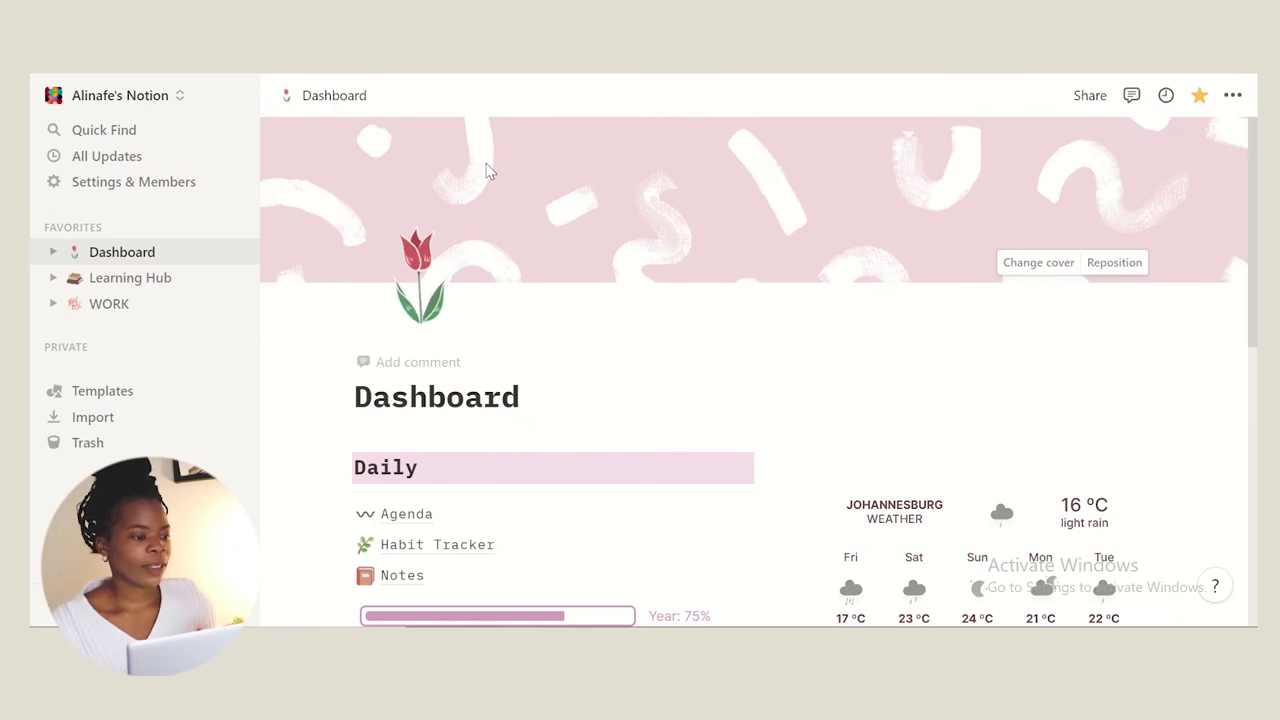
# Step: Open the Learning Hub page from the favorites and look over its Academics and Personal sections
pyautogui.click(241, 95)
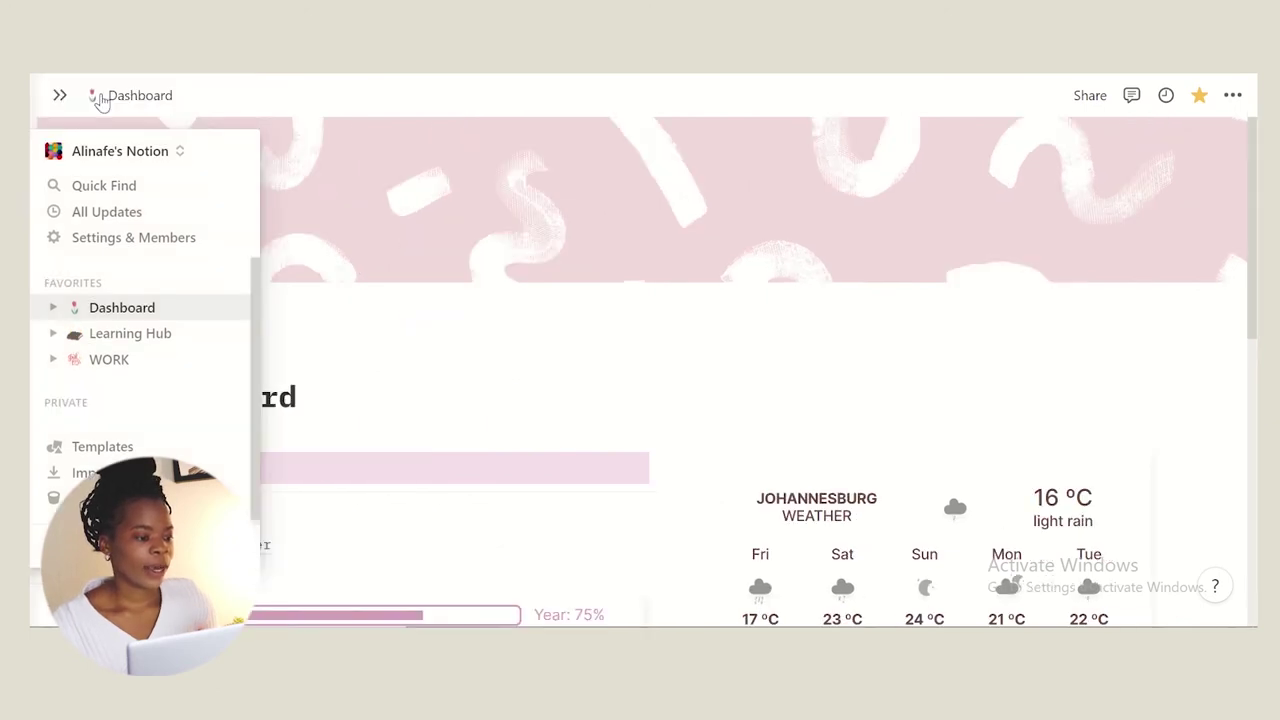
pyautogui.click(51, 95)
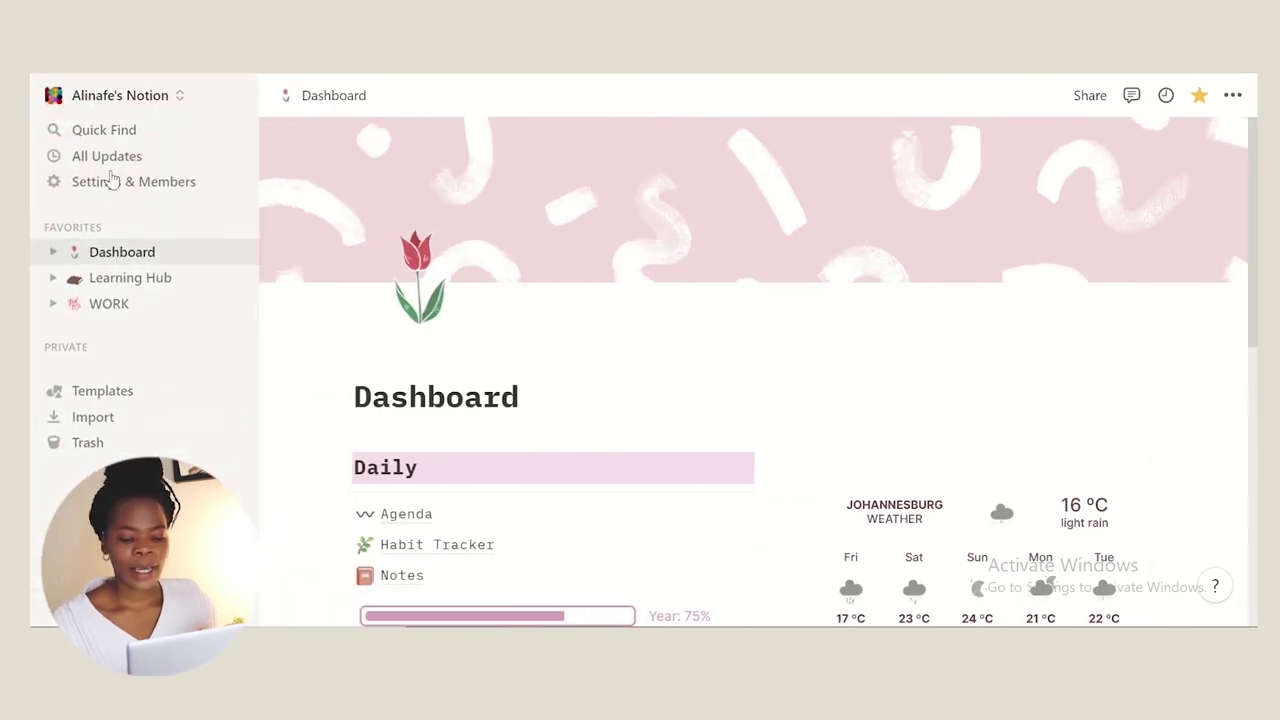
pyautogui.click(157, 285)
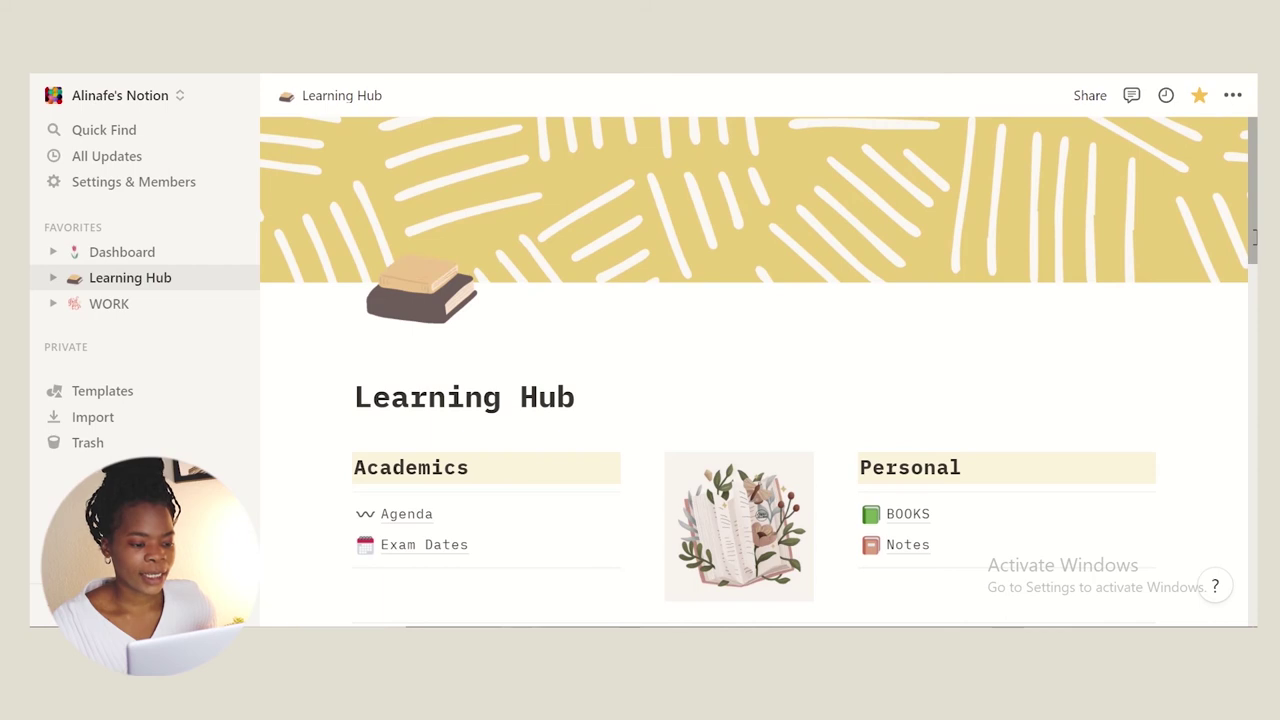
pyautogui.scroll(-3, 759, 370)
pyautogui.moveTo(1255, 295); pyautogui.dragTo(1252, 268)
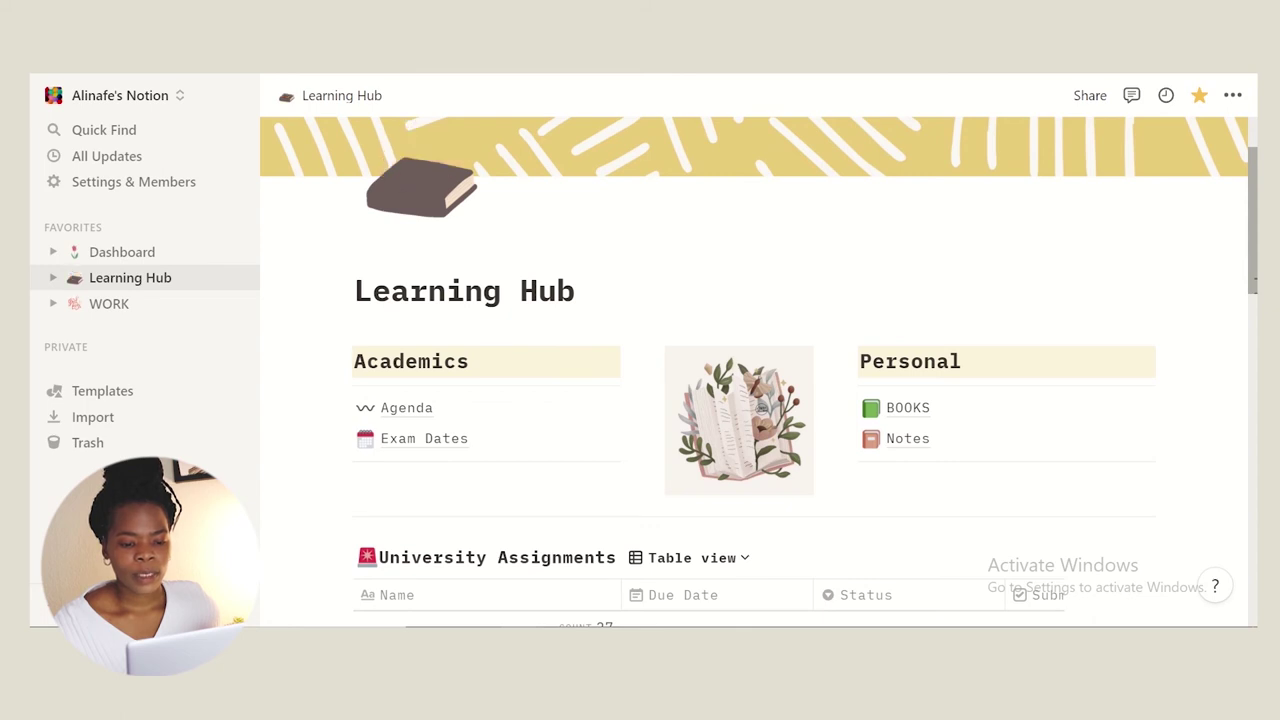
pyautogui.scroll(-2, 938, 288)
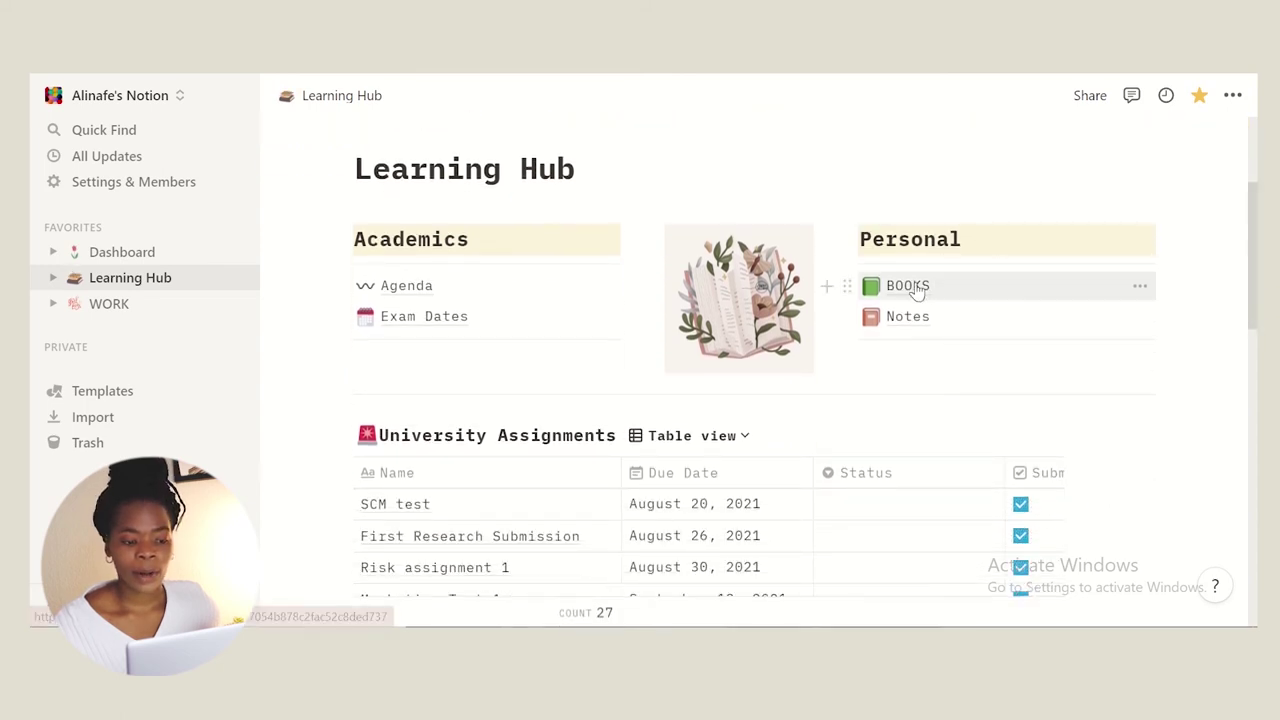
# Step: Open the BOOKS page from the Personal section, examine the reading goals and Books table, and return to the Learning Hub
pyautogui.click(922, 287)
pyautogui.scroll(-3, 642, 130)
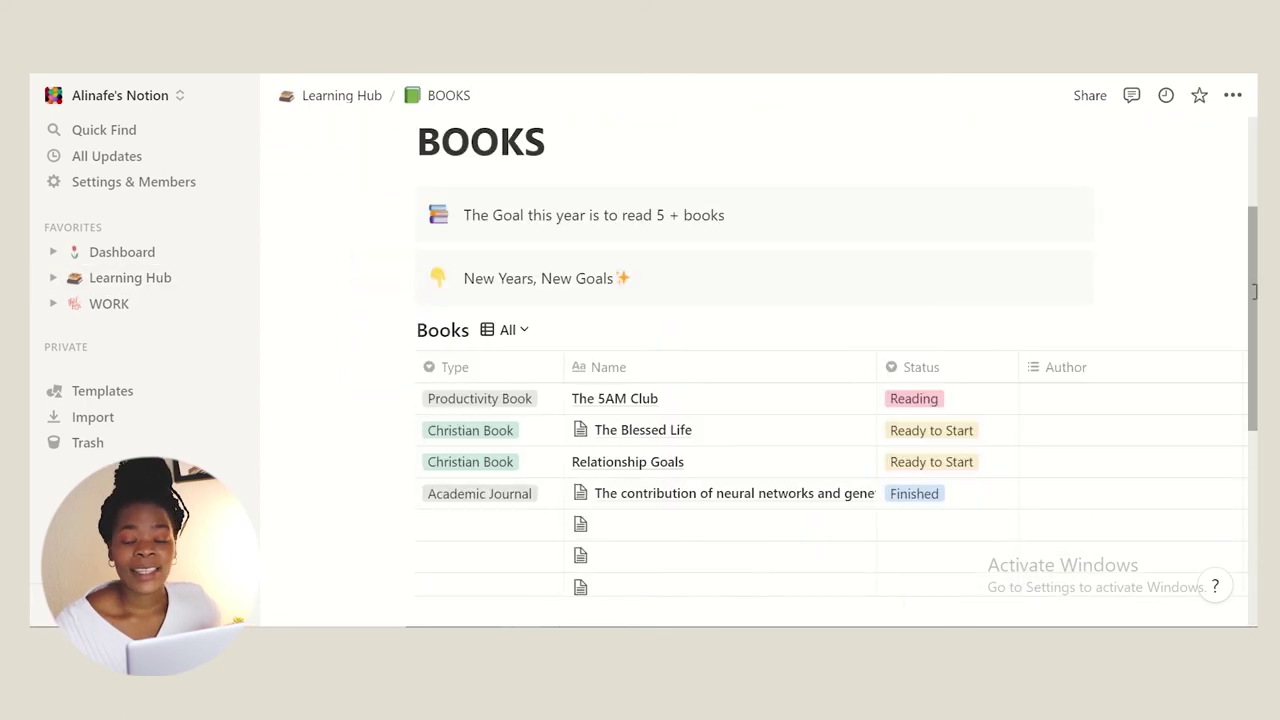
pyautogui.scroll(3, 1234, 197)
pyautogui.hotkey('ctrl', '[')
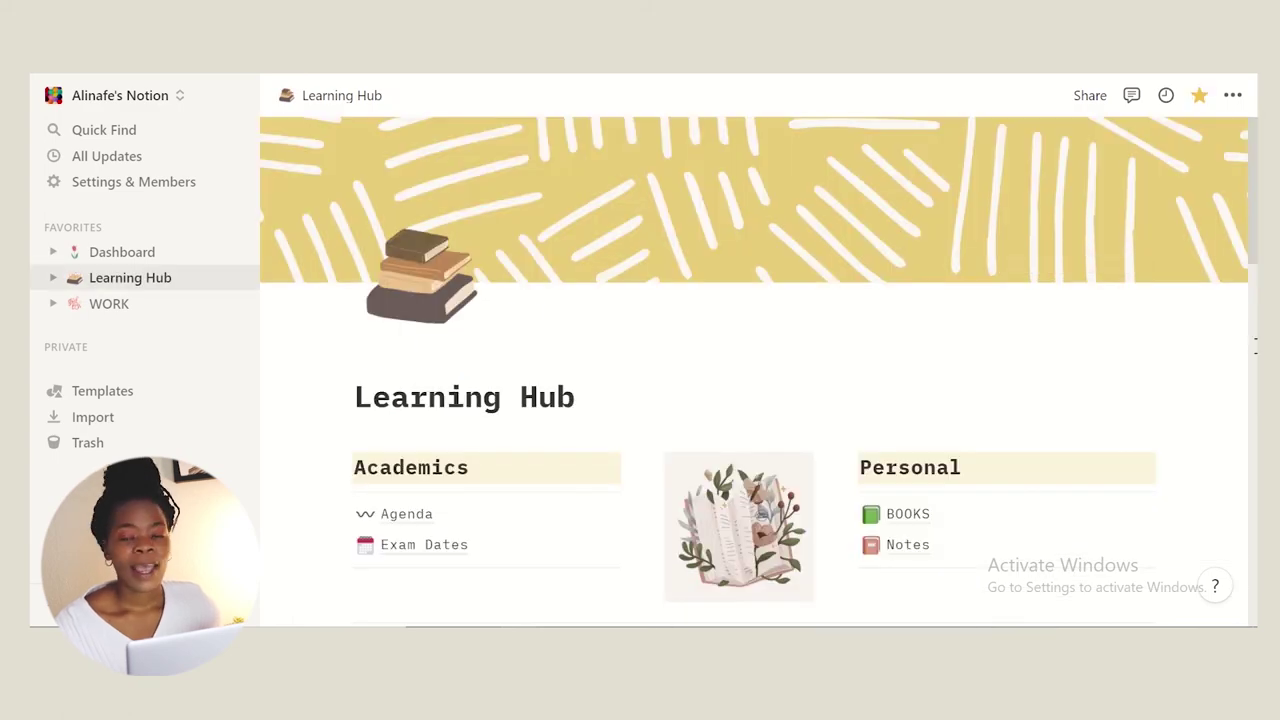
# Step: Examine the names, due dates and submission checkboxes in the Learning Hub's University Assignments table
pyautogui.scroll(-5, 1231, 192)
pyautogui.moveTo(1254, 365)
pyautogui.mouseDown()
pyautogui.moveTo(1252, 283)
pyautogui.moveTo(1252, 373)
pyautogui.mouseUp()
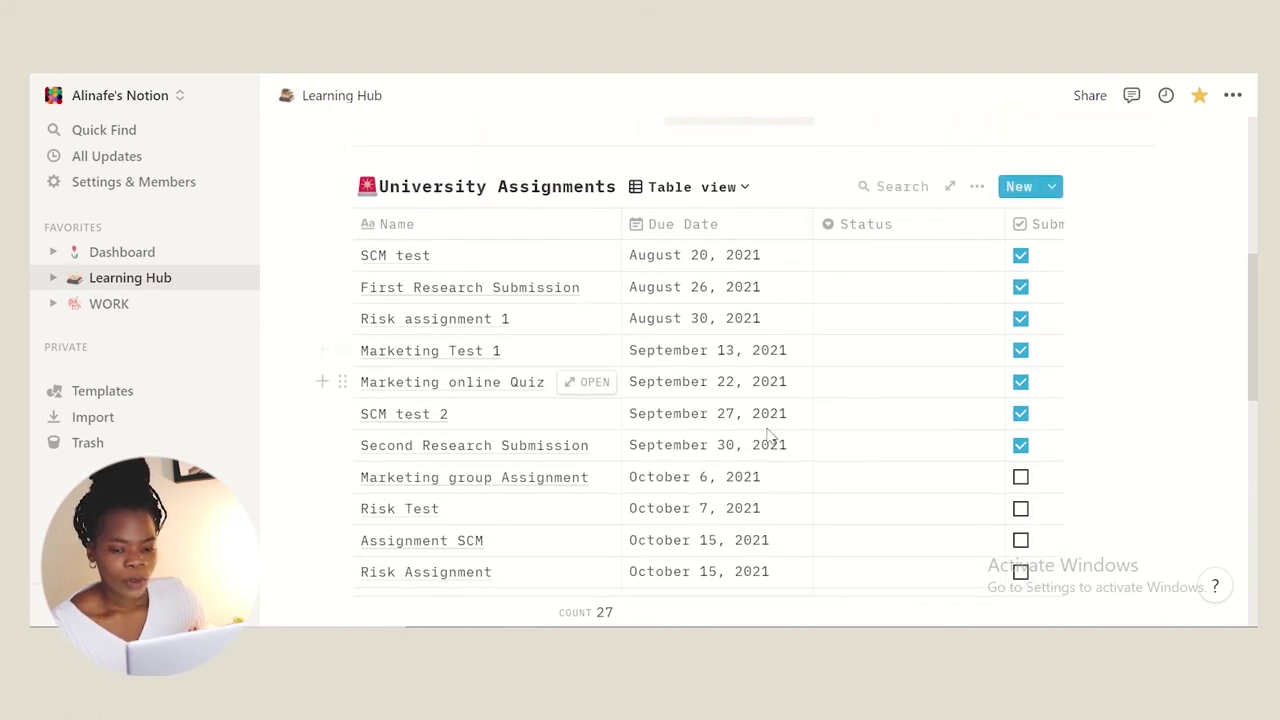
pyautogui.moveTo(1253, 290); pyautogui.dragTo(1254, 392)
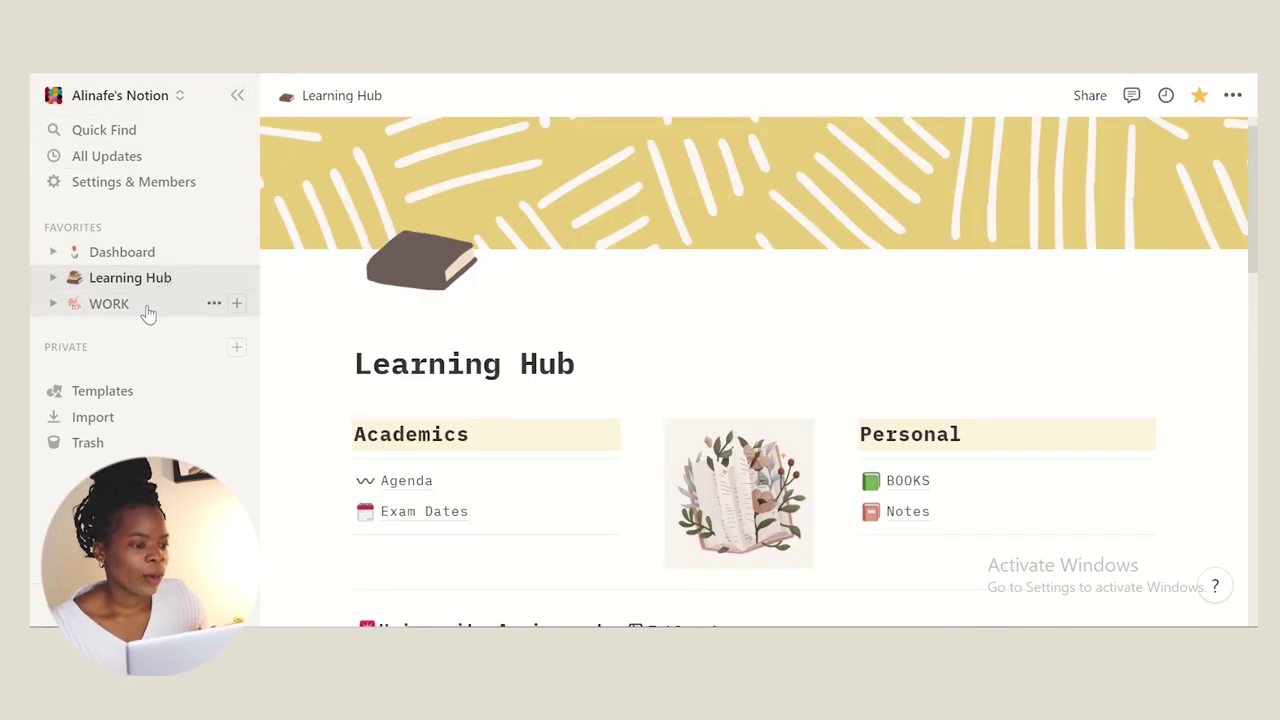
# Step: Open the WORK page with the sidebar collapsed and examine its Daily, Work Goals and Weekly To-Do-List sections
pyautogui.click(147, 305)
pyautogui.click(239, 96)
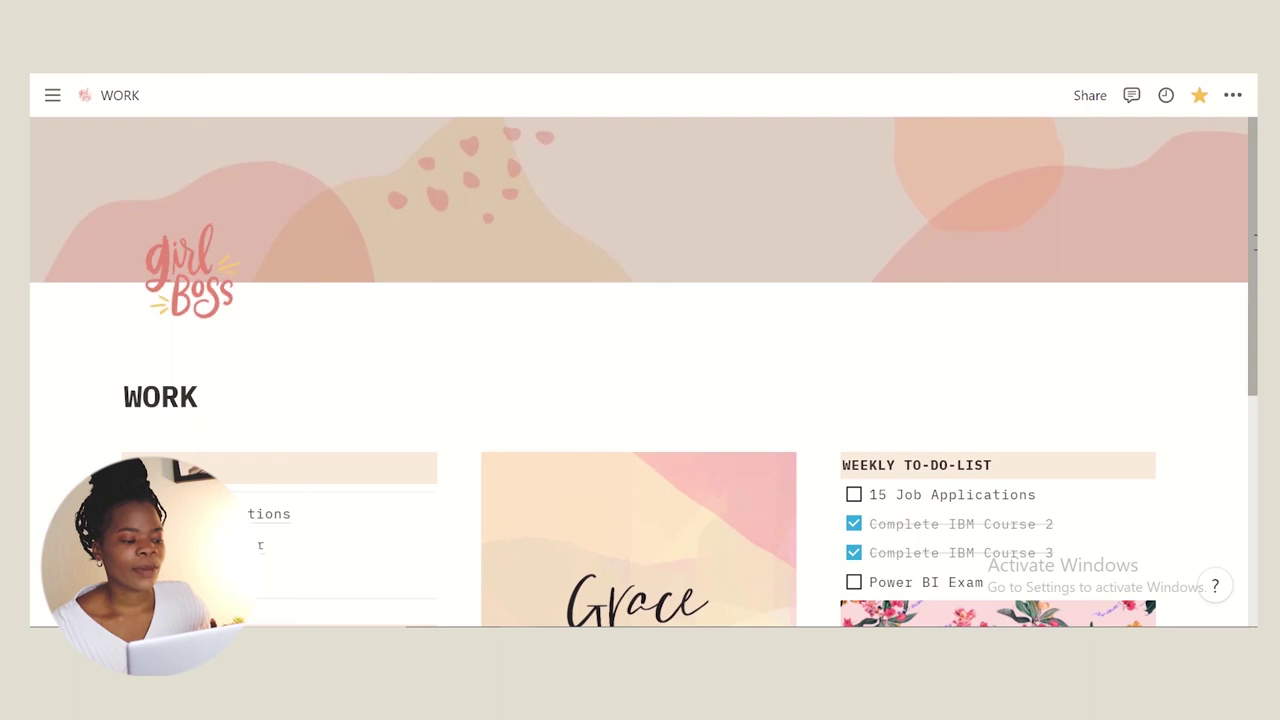
pyautogui.scroll(-1, 1254, 213)
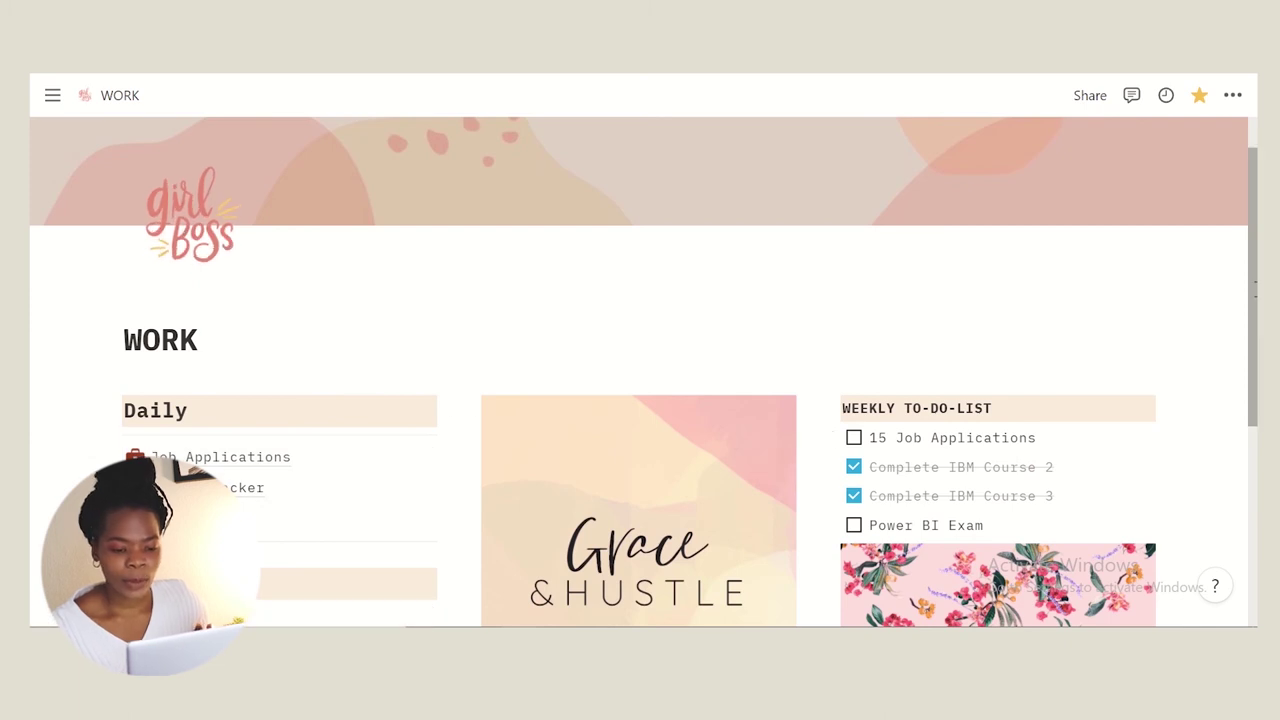
pyautogui.moveTo(1254, 285); pyautogui.dragTo(1254, 372)
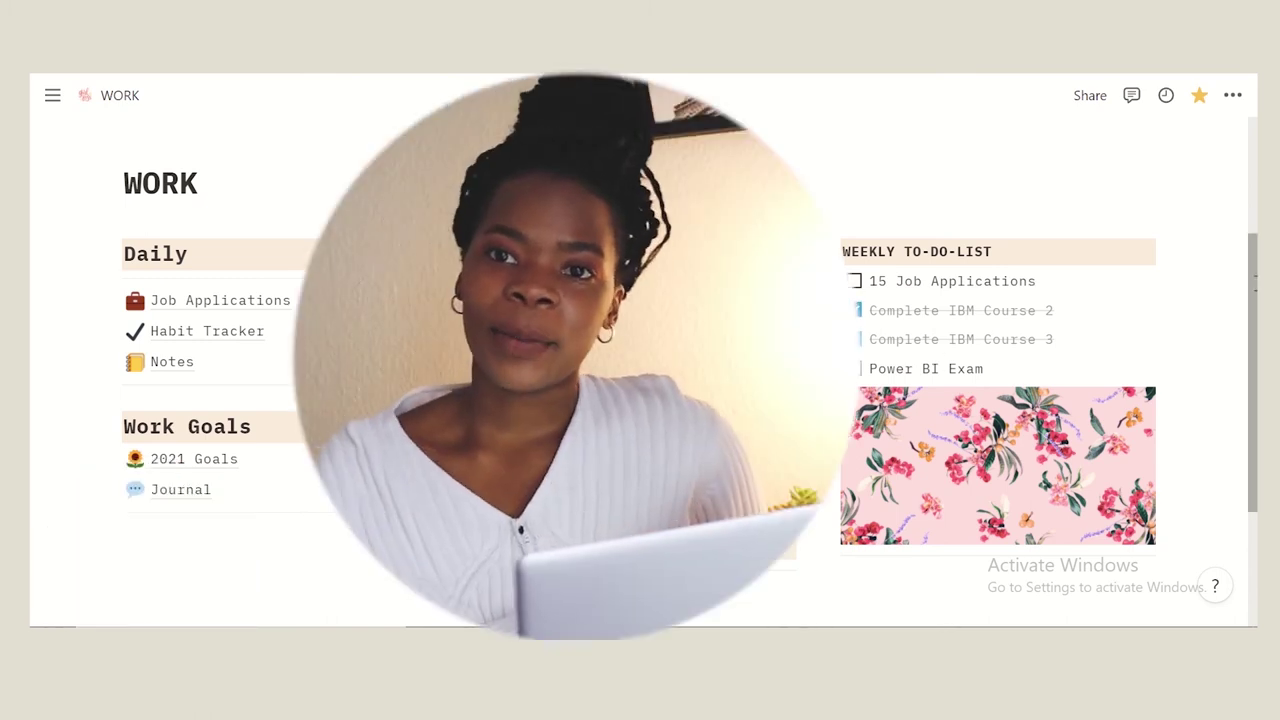
pyautogui.scroll(-2, 1035, 290)
pyautogui.scroll(2, 1234, 277)
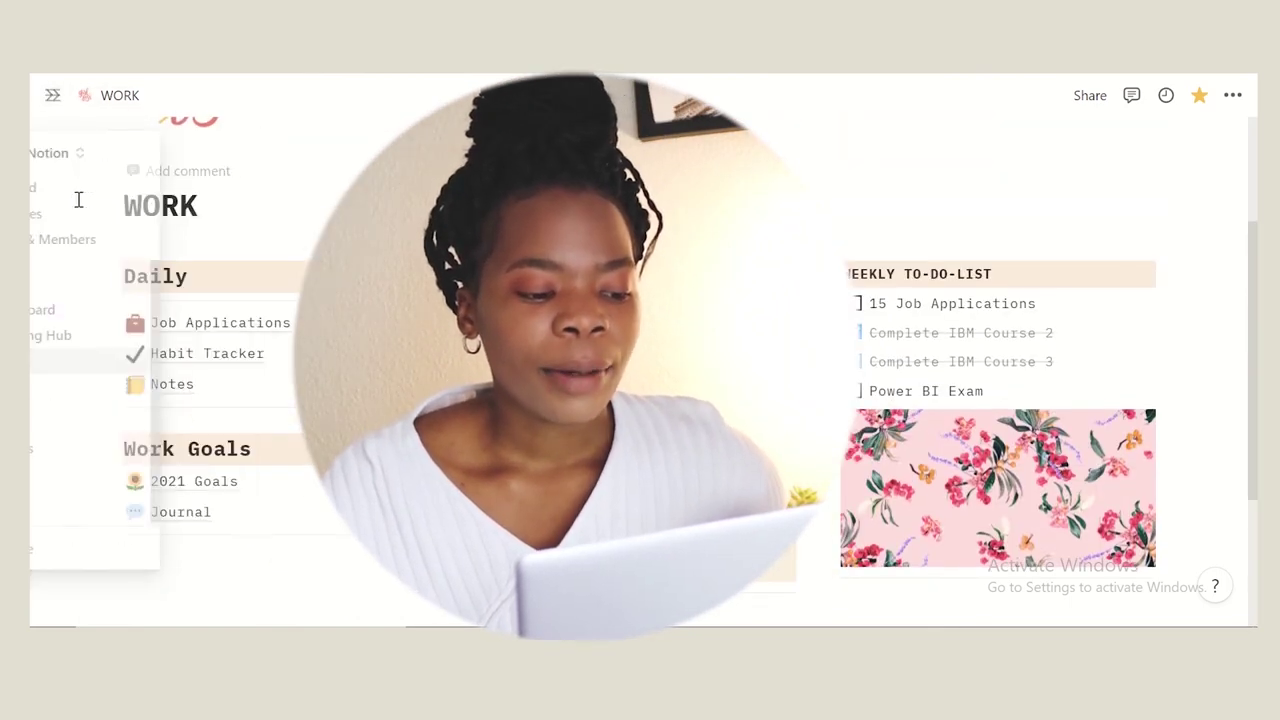
# Step: Restore the sidebar, reopen the Learning Hub and look at the University Assignments table again
pyautogui.click(50, 97)
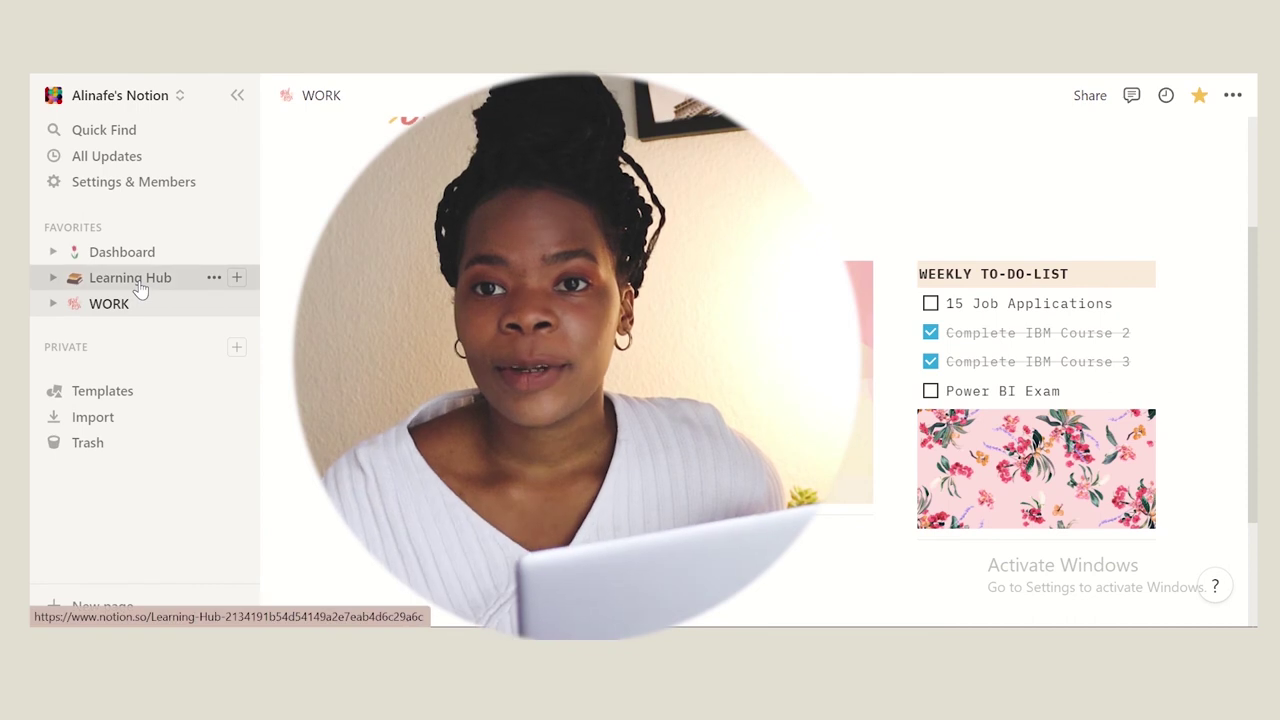
pyautogui.click(136, 288)
pyautogui.scroll(-5, 750, 360)
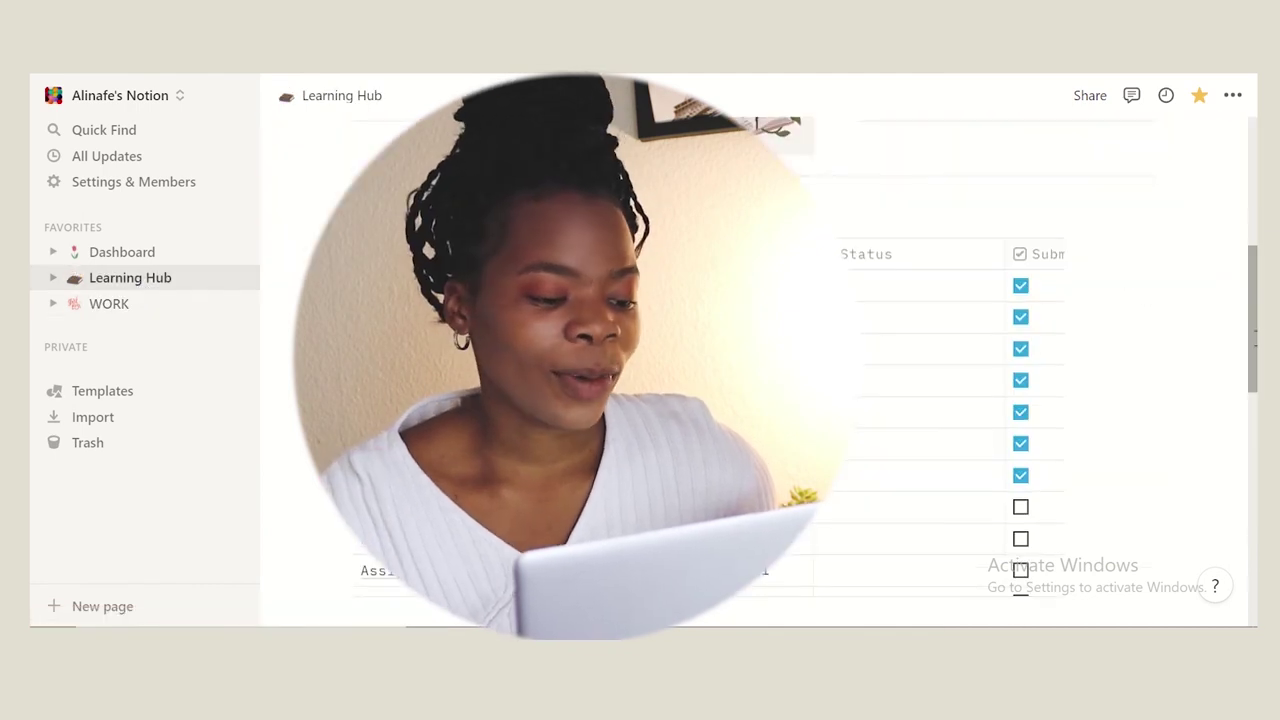